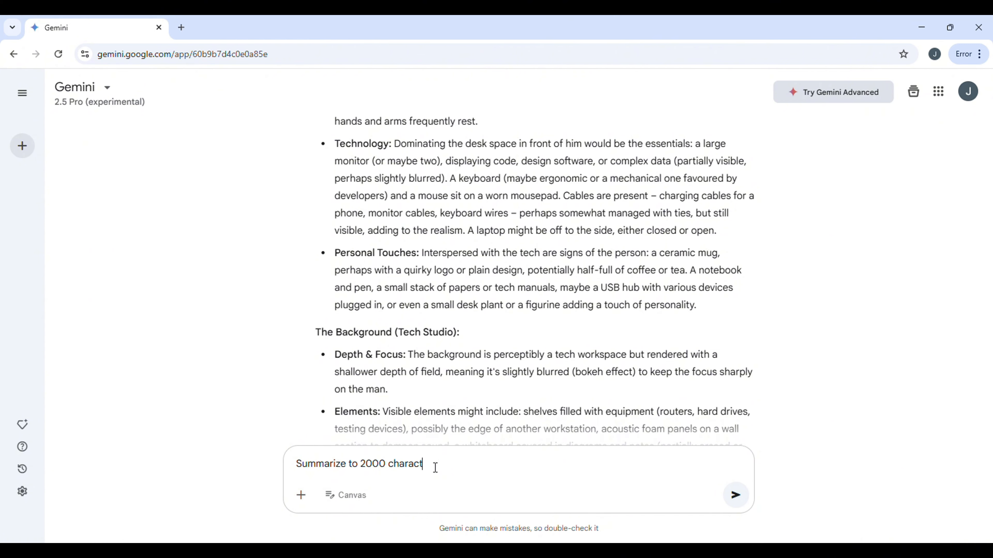
Step: Submit the request "Summarize to 2000 characters" and copy the first part of the summary, from its introductory line through the clothing description
left_click(736, 496)
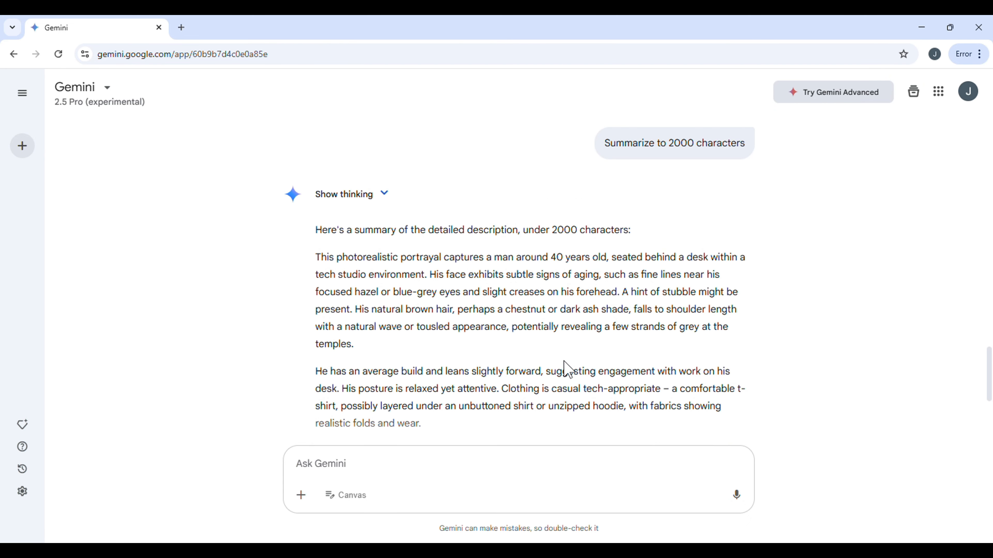
left_click_drag(316, 230, 437, 437)
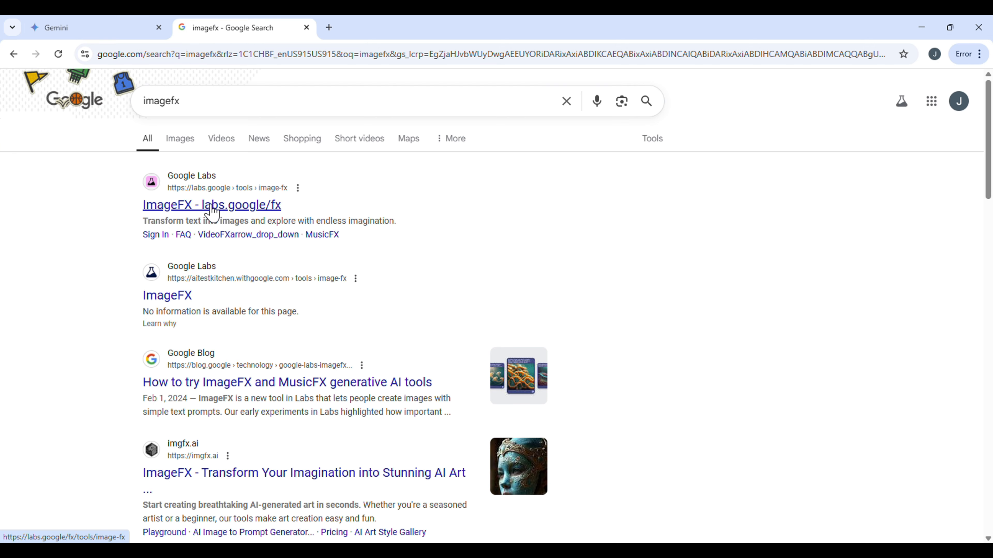
Step: Open the labs.google/fx ImageFX site from the search results and sign in with the Google account
left_click(207, 206)
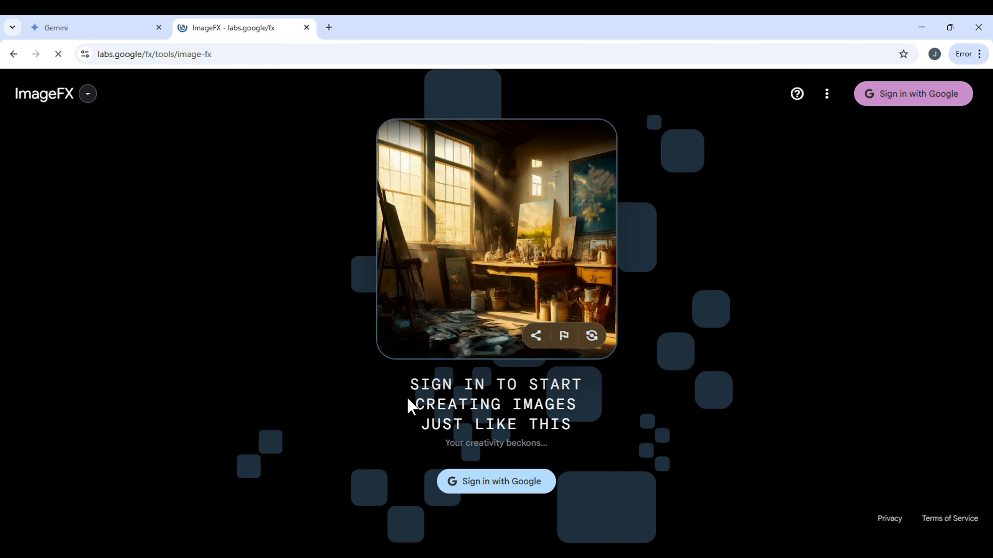
left_click(496, 485)
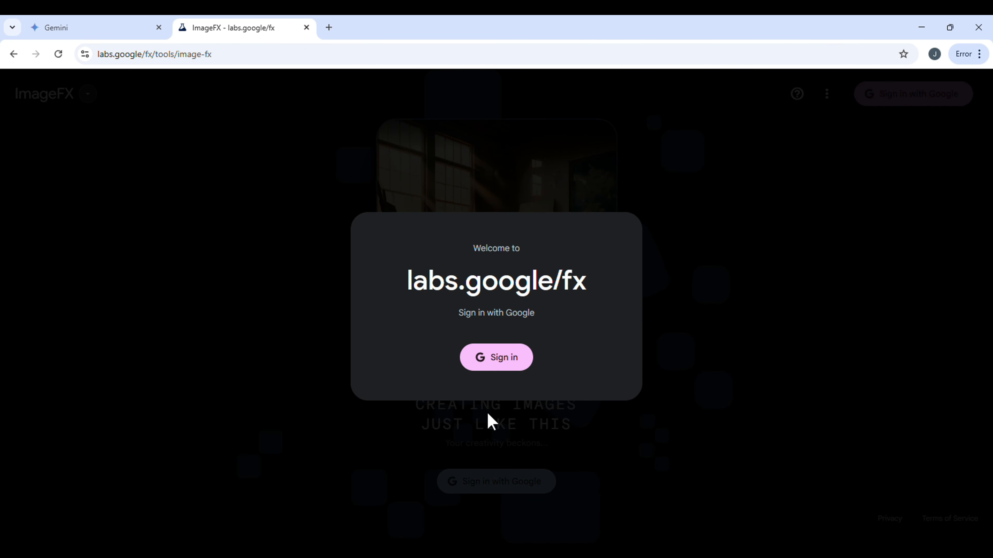
left_click(496, 361)
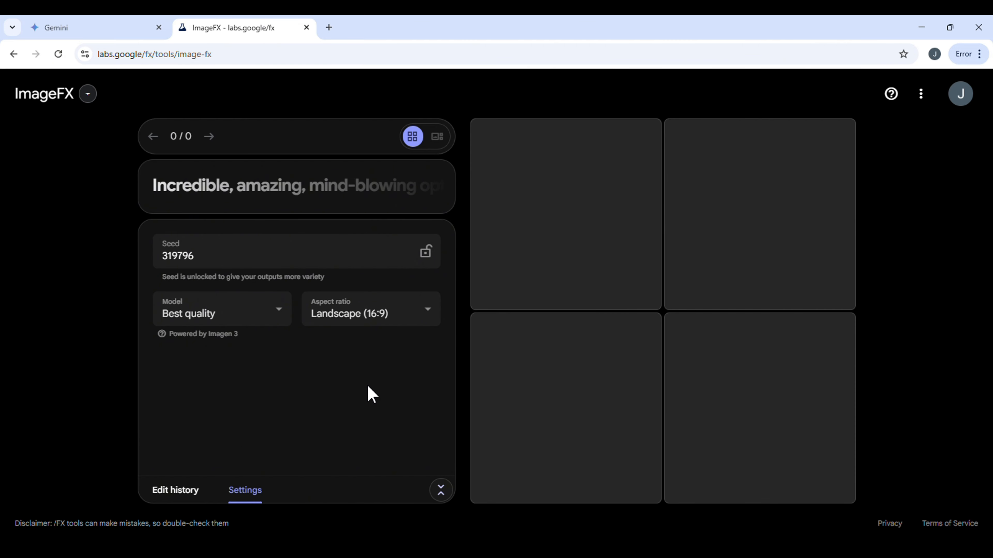
Step: Paste the copied character summary as the ImageFX prompt and generate images from it
left_click(302, 184)
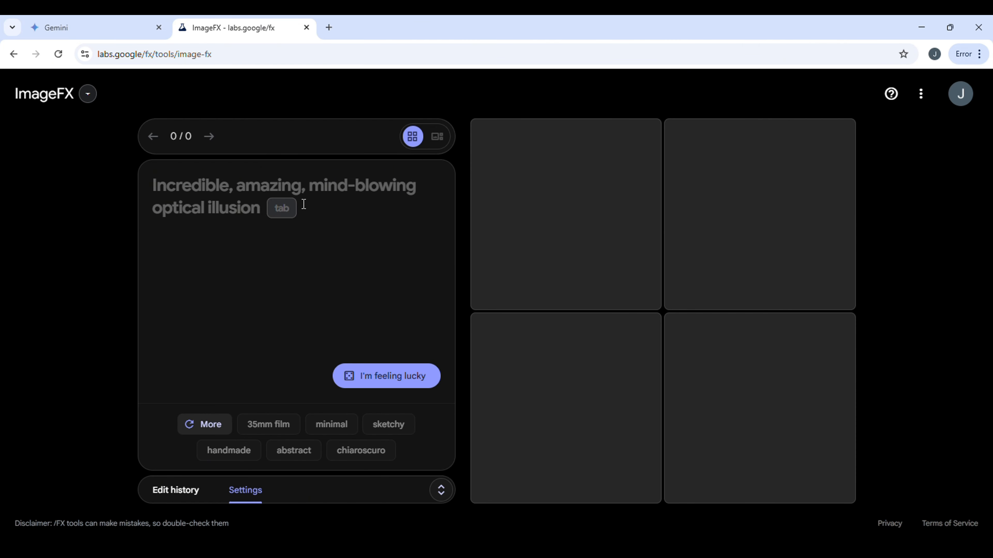
key("ctrl+v")
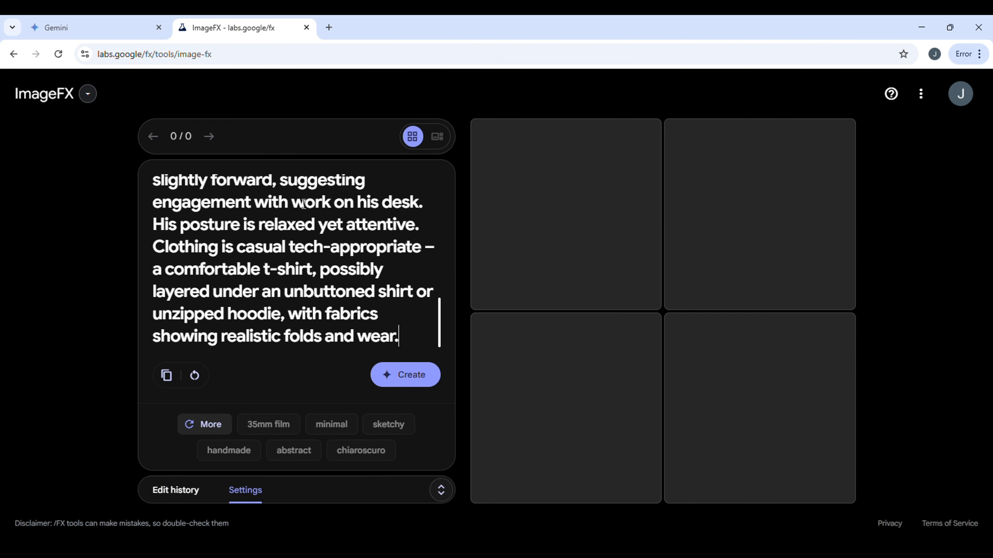
left_click(407, 376)
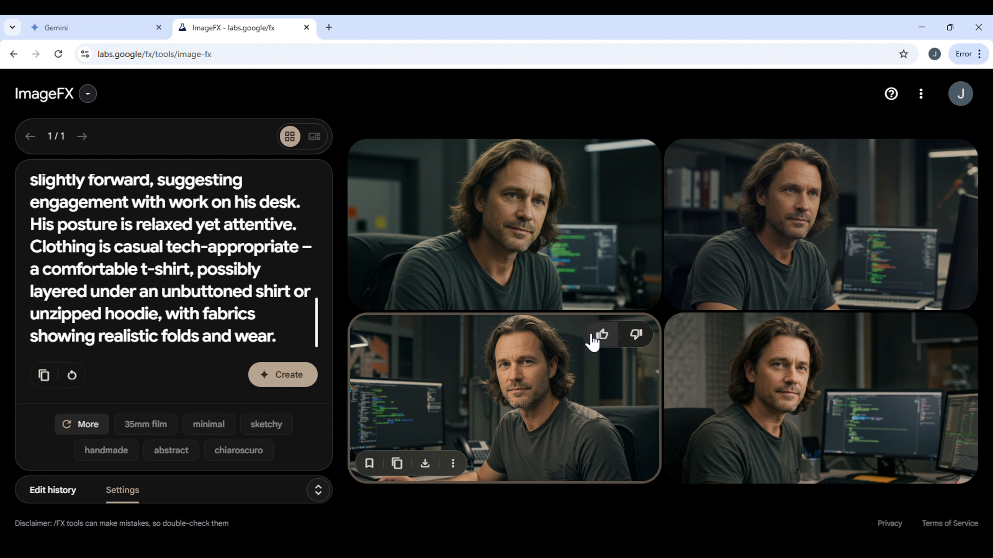
Step: Download the third generated image of the man and copy that same image to the clipboard
left_click(425, 464)
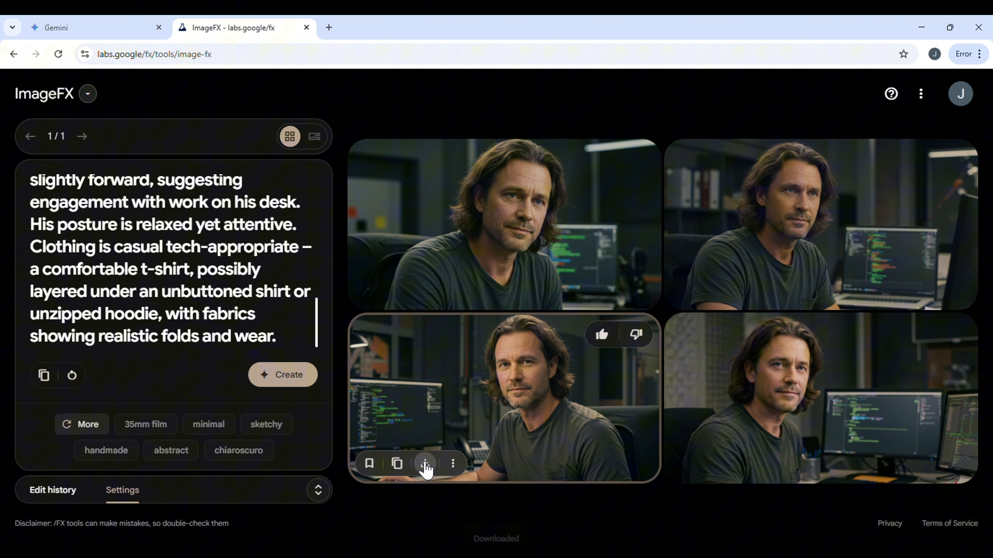
left_click(453, 465)
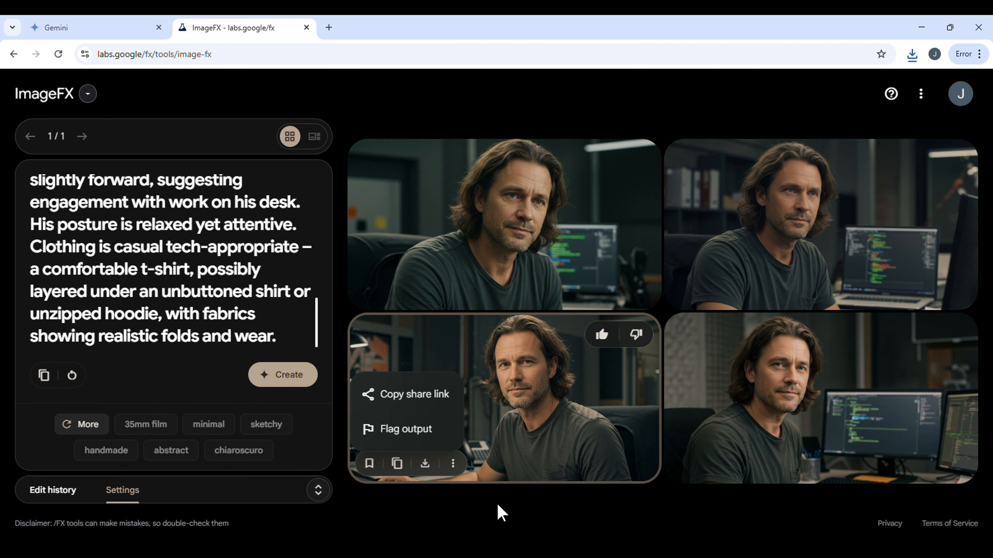
left_click(403, 468)
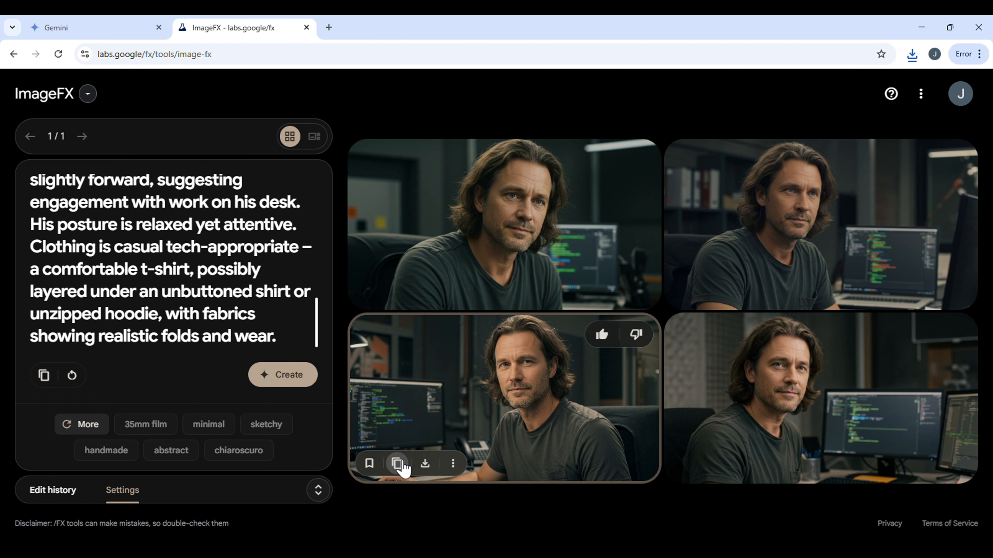
left_click(404, 468)
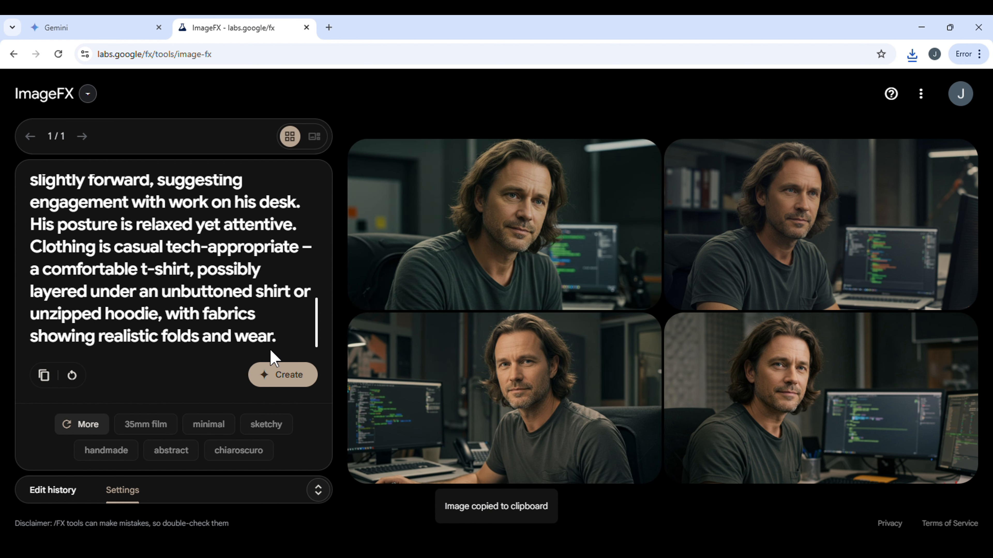
Step: Lock the seed at 319796 in the generation settings and return to the prompt
left_click(320, 492)
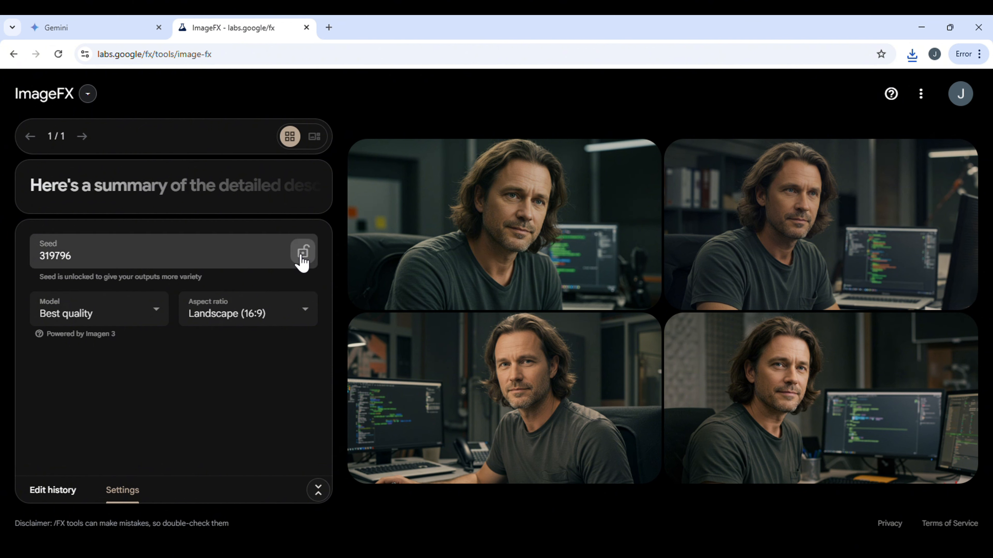
left_click(302, 254)
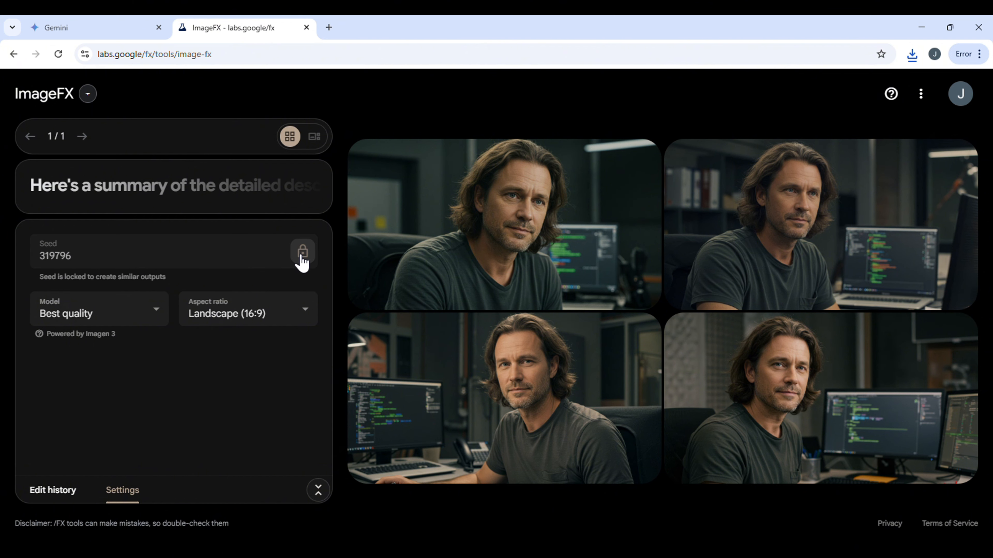
left_click(197, 204)
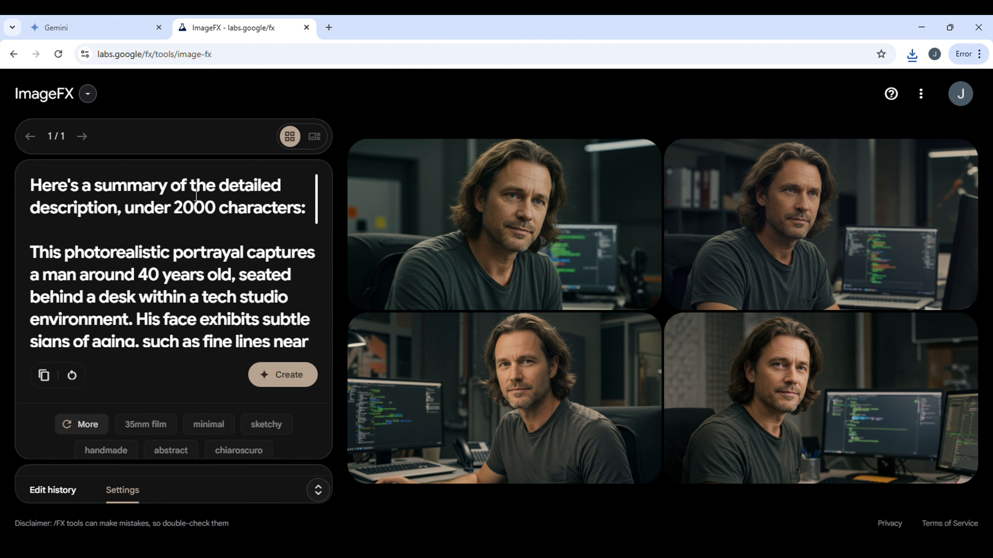
Step: Generate another set of images from the same prompt and download the second image
left_click(266, 376)
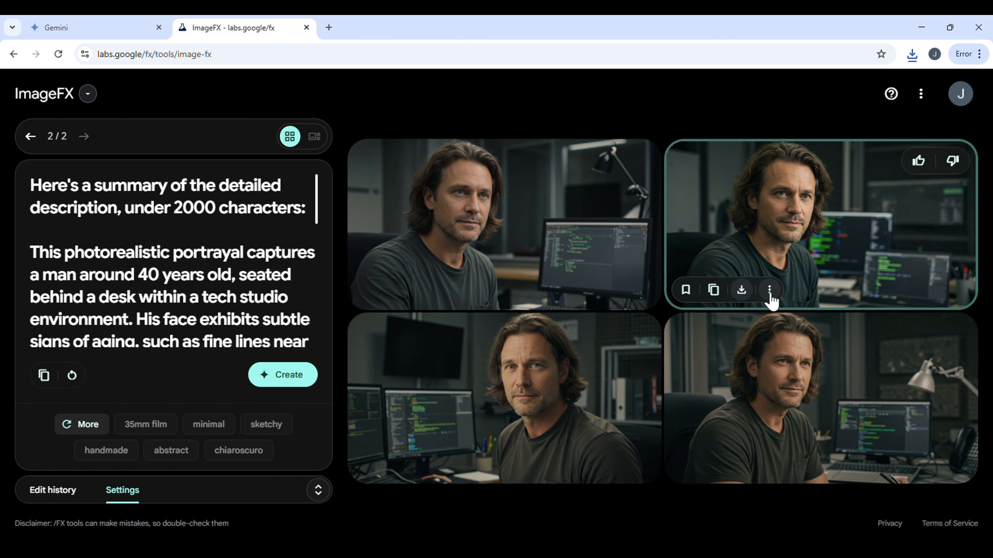
left_click(741, 292)
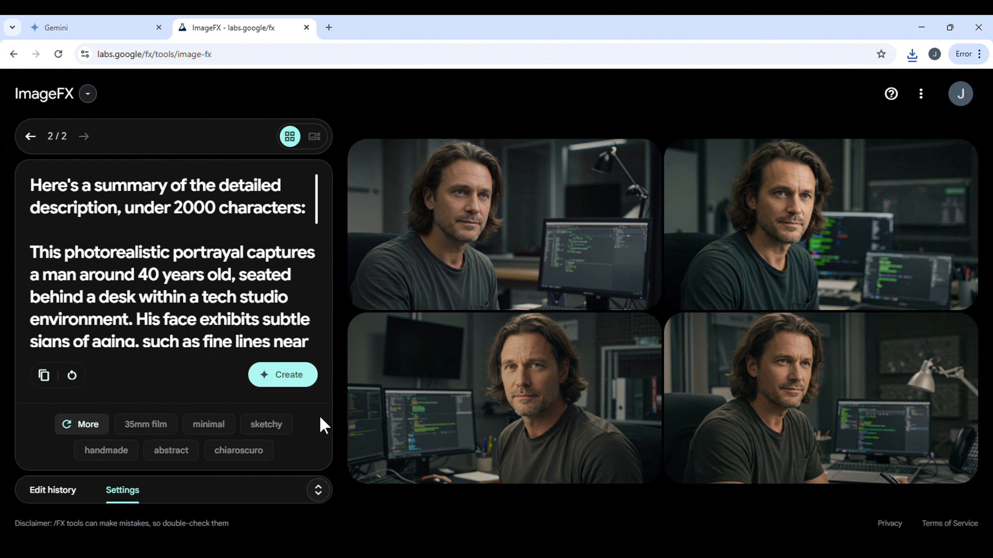
Step: In the prompt, replace the setting "tech studio environment" with "artist studio"
scroll(208, 342, "down", 10)
scroll(211, 325, "up", 5)
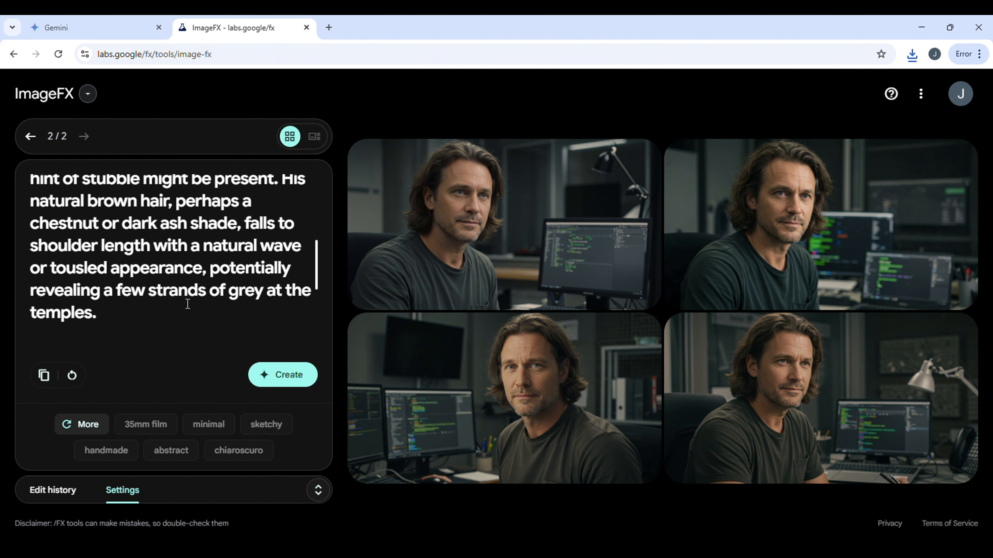
scroll(215, 305, "down", 4)
scroll(226, 270, "up", 7)
scroll(226, 270, "up", 2)
scroll(198, 227, "down", 2)
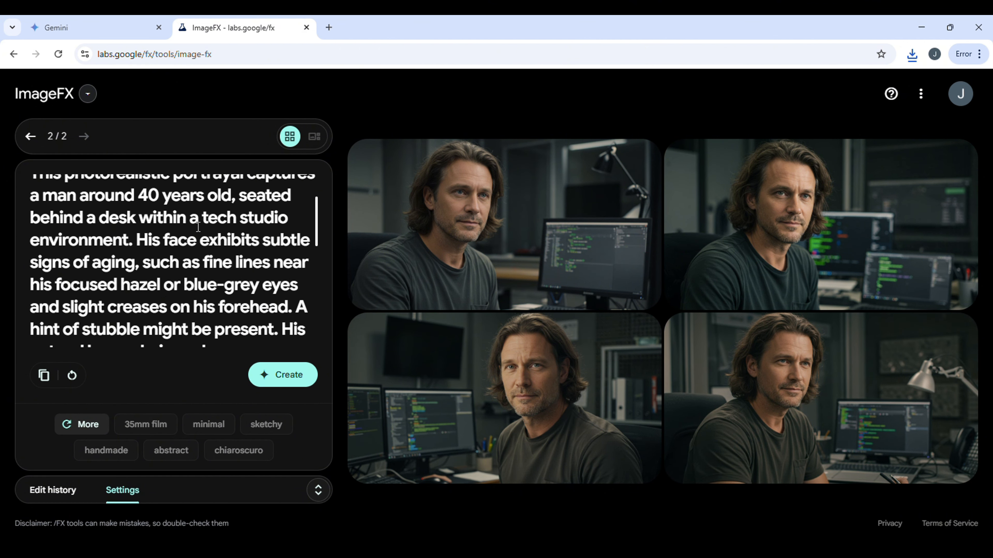
left_click_drag(203, 218, 178, 245)
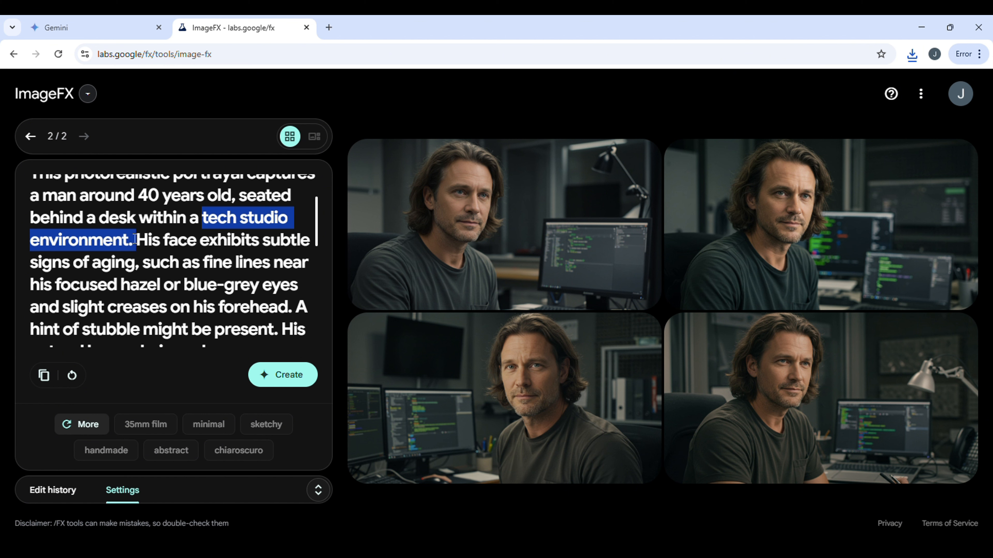
key("BackSpace")
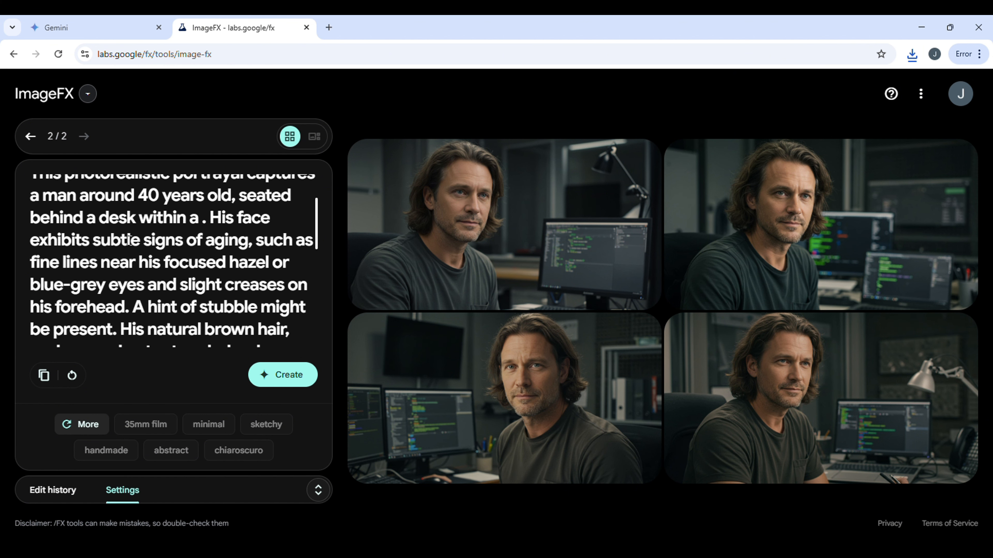
type("artist ")
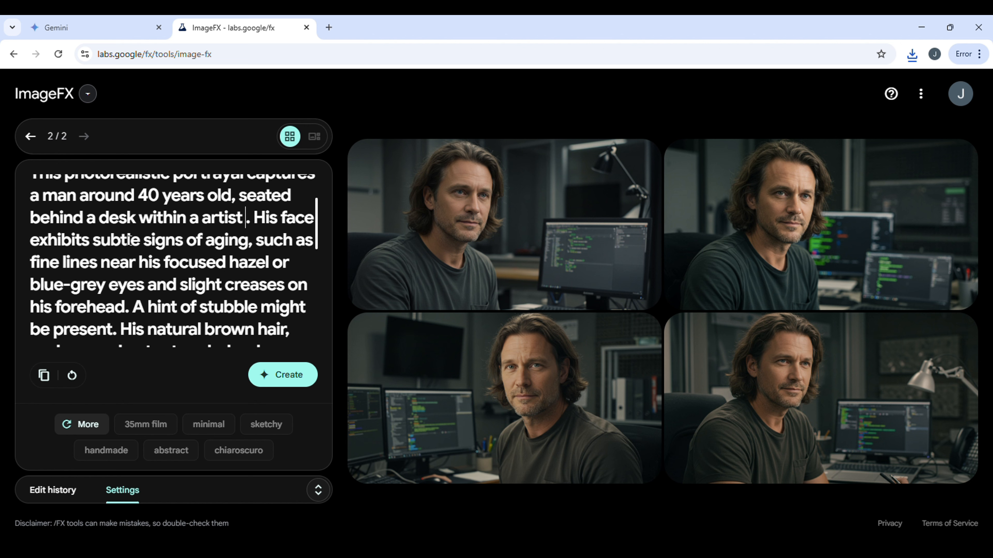
type("studio")
Step: Generate images from the artist studio prompt and download the fourth image
left_click(282, 374)
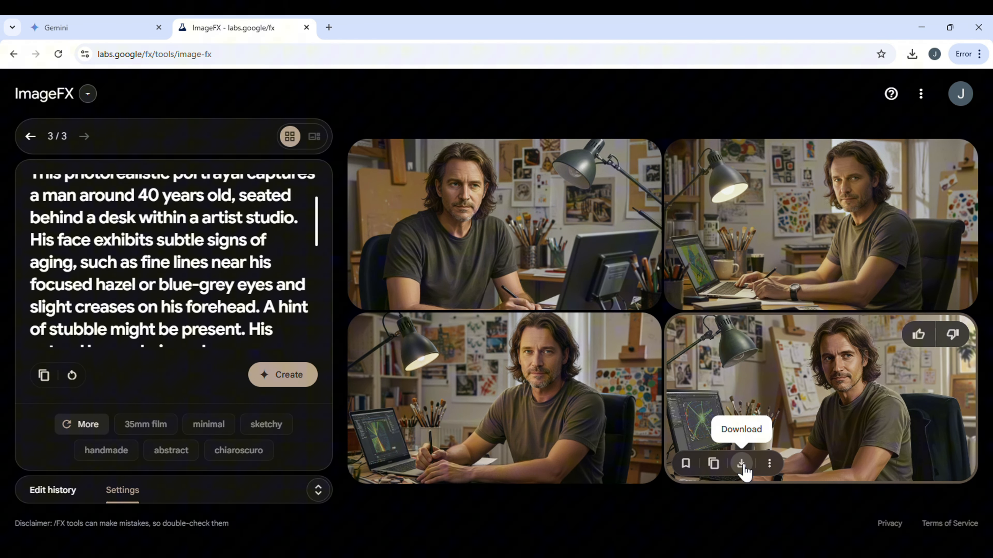
left_click(741, 464)
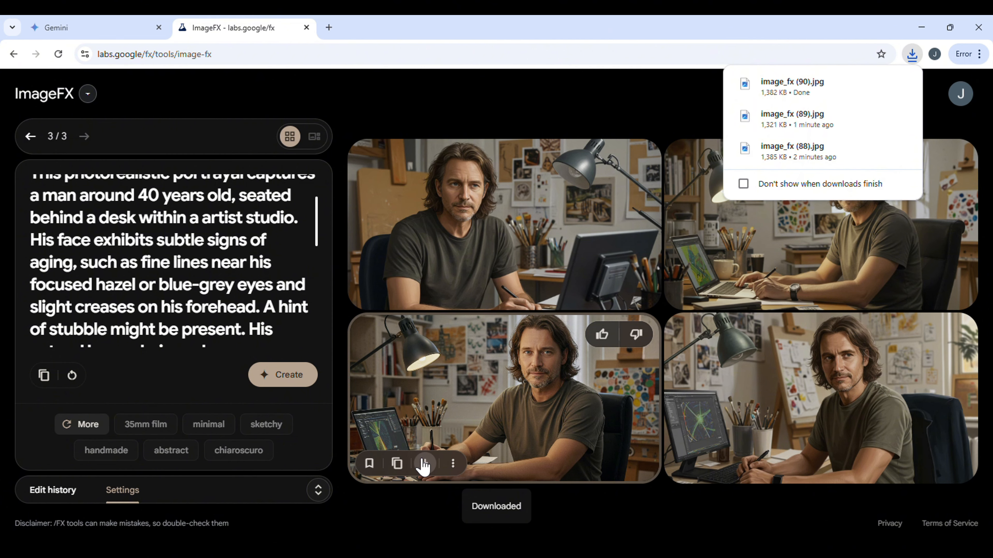
Step: Search for "imagefx" in a new browser tab and open the labs.google/fx ImageFX site there
key("ctrl+t")
type("imagefx")
key("Return")
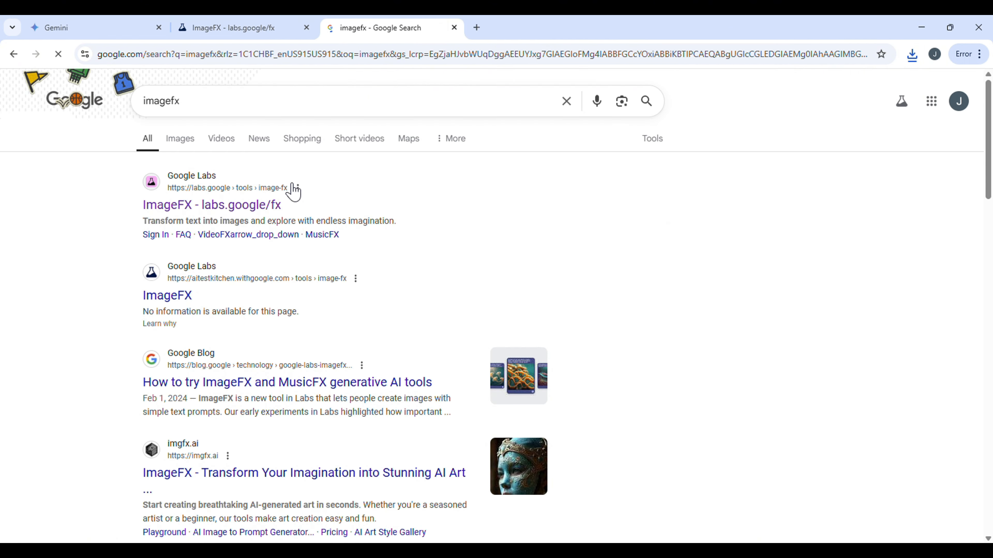
left_click(211, 205)
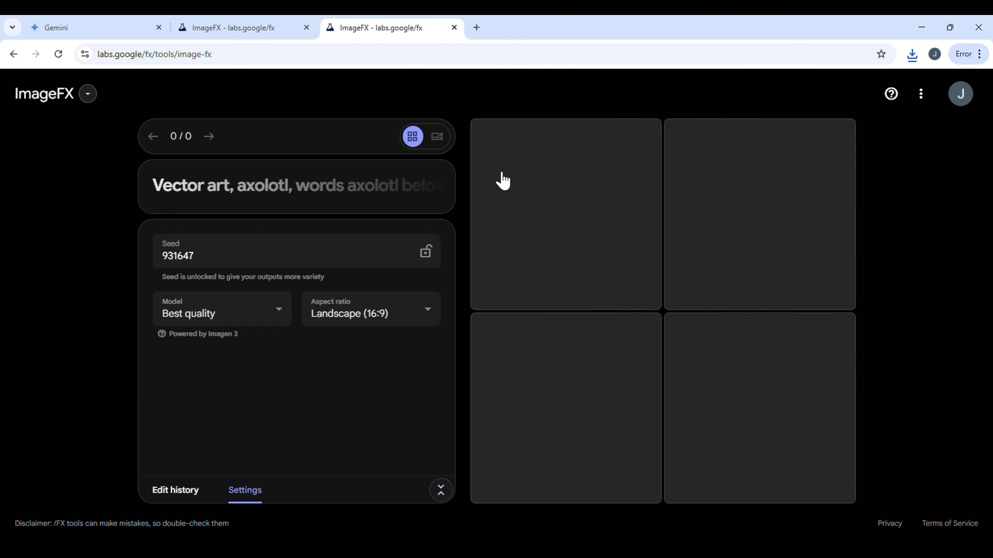
Step: Copy the whole artist studio prompt from the earlier ImageFX session and paste it as the prompt in the new session
left_click(270, 29)
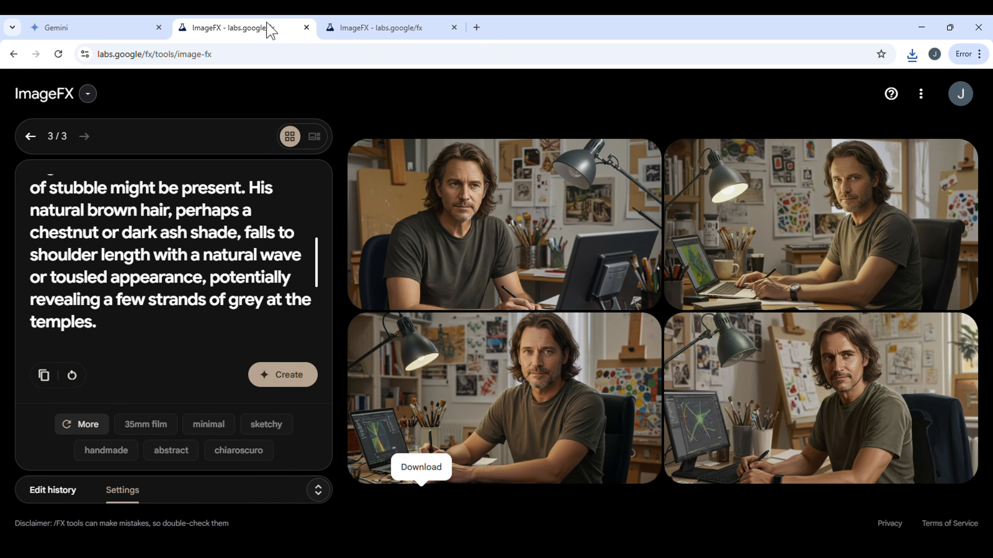
triple_click(154, 210)
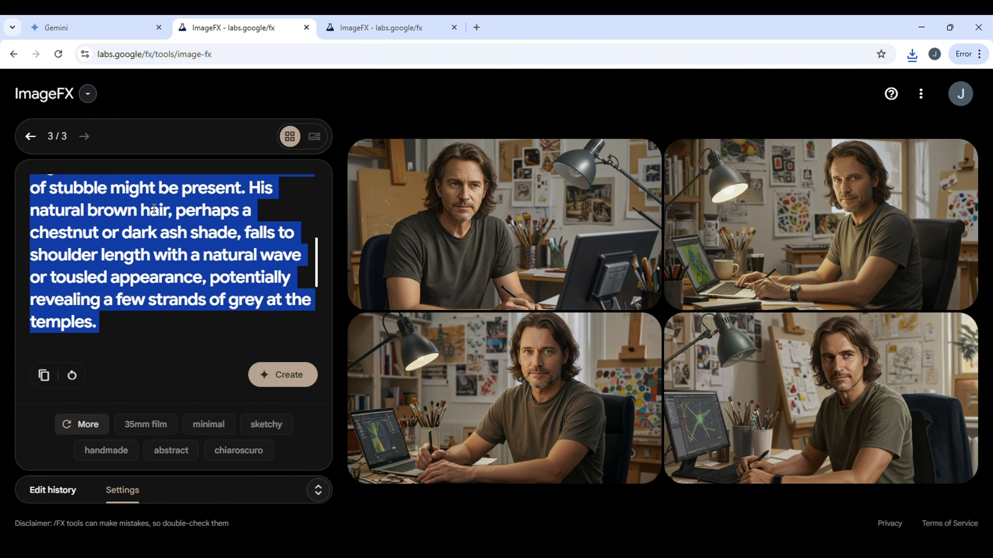
left_click(372, 28)
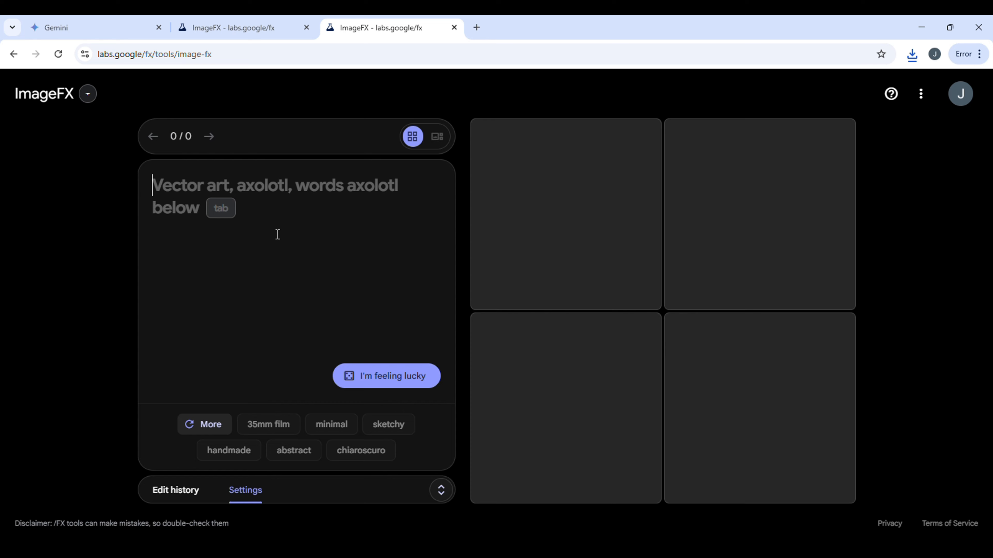
key("ctrl+v")
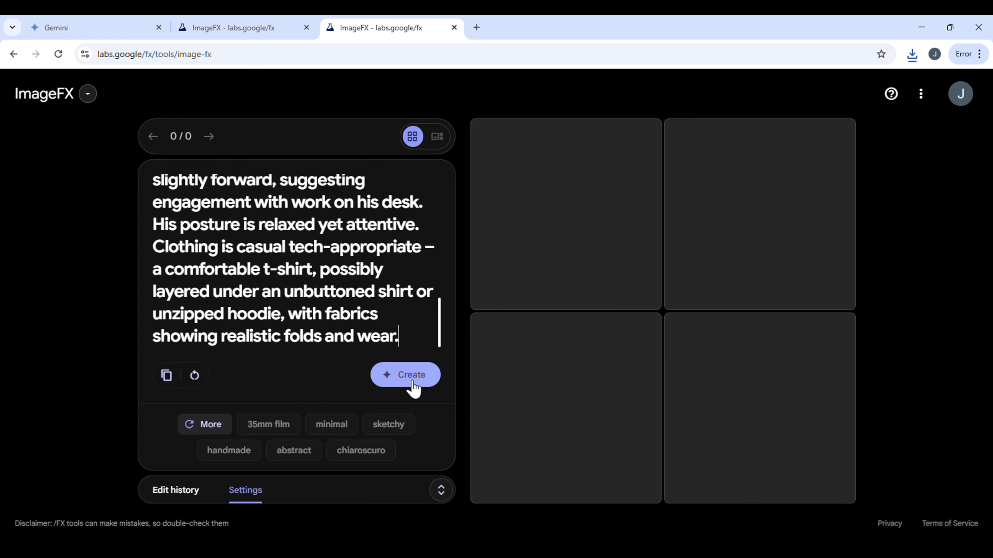
Step: Set the seed in the new ImageFX session to 319796, the locked seed used in the earlier session
left_click(437, 491)
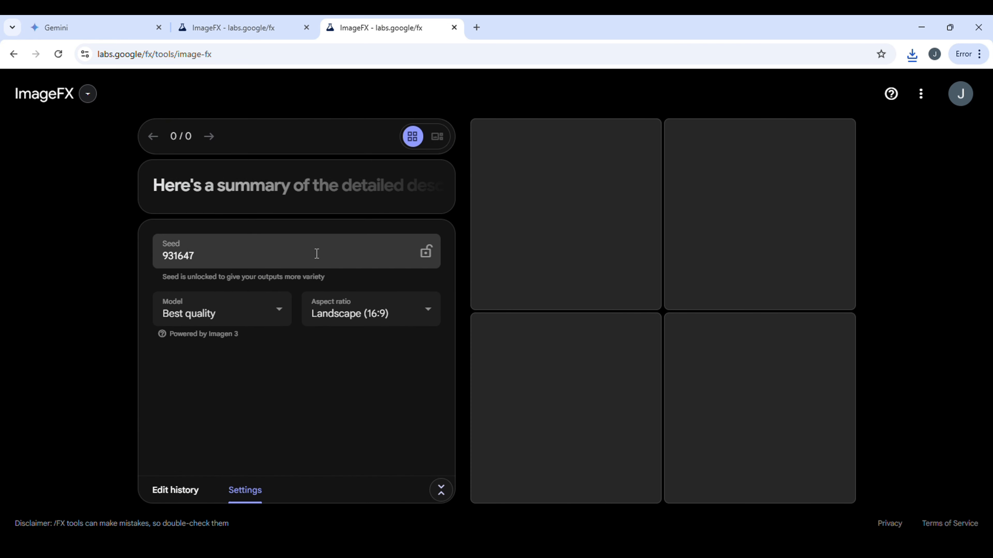
left_click(248, 29)
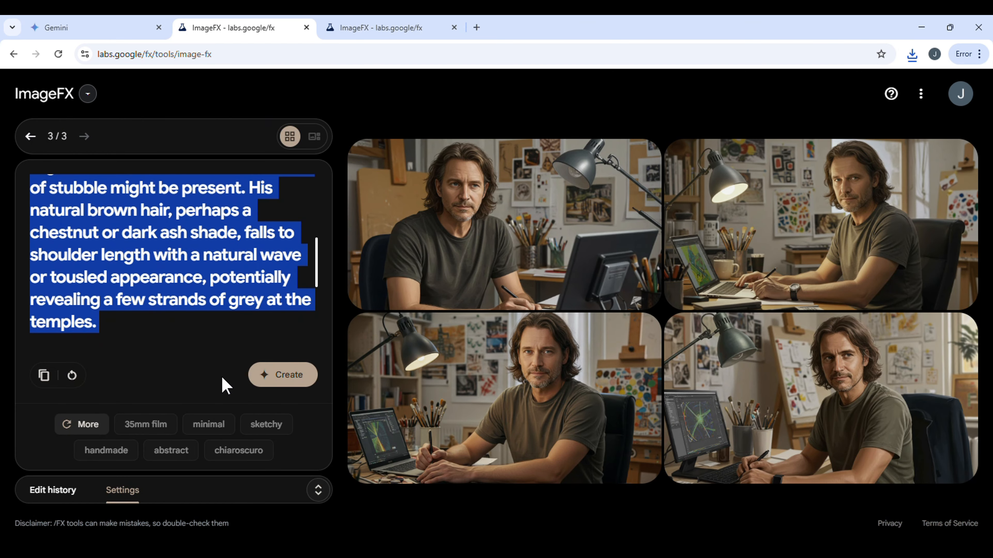
left_click(319, 490)
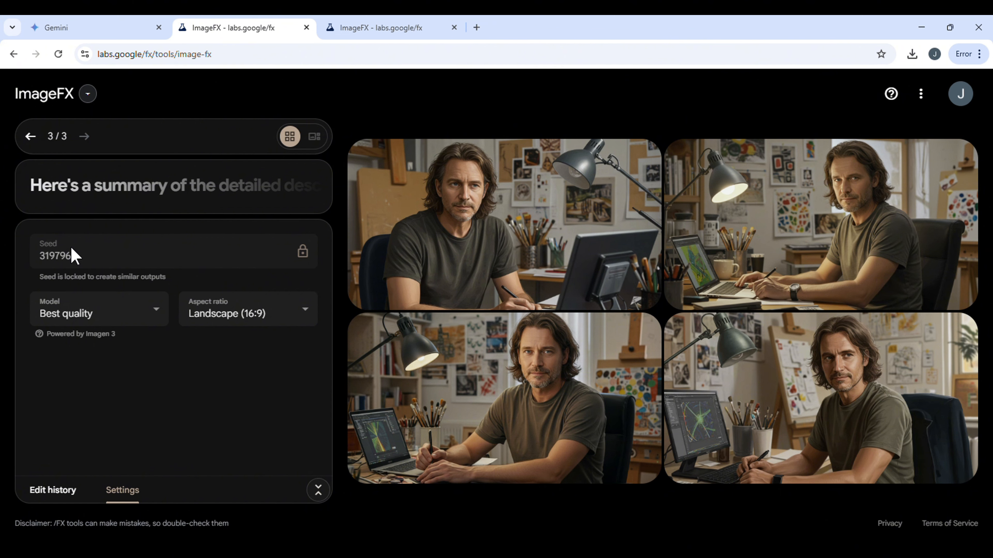
left_click_drag(71, 246, 40, 249)
left_click(351, 33)
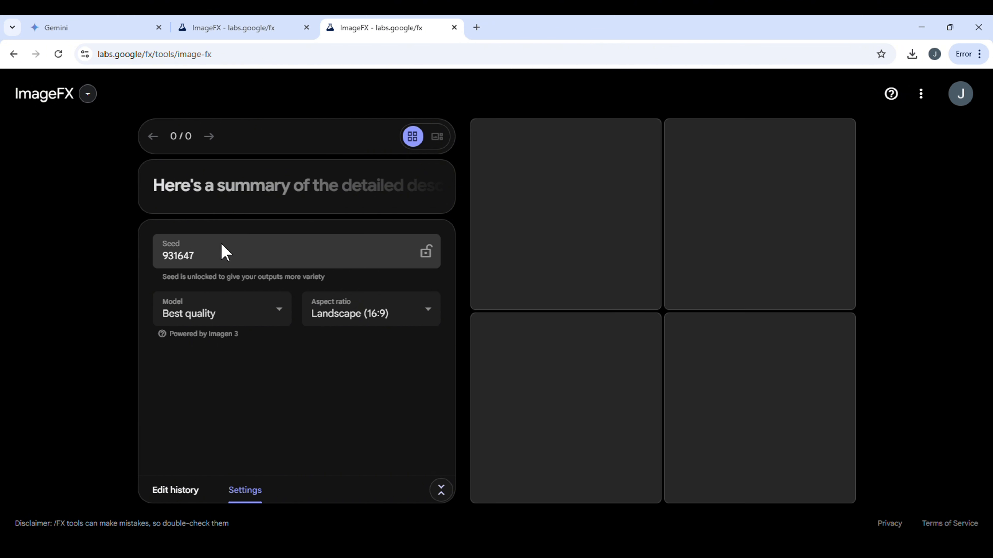
double_click(221, 257)
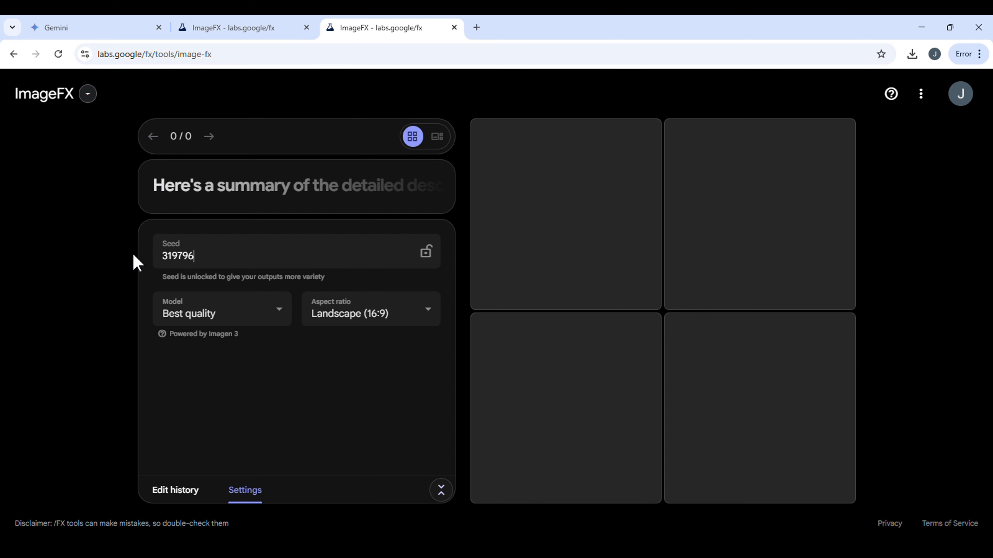
Step: Generate images from the artist studio prompt in the new ImageFX session and download the first image
left_click(328, 187)
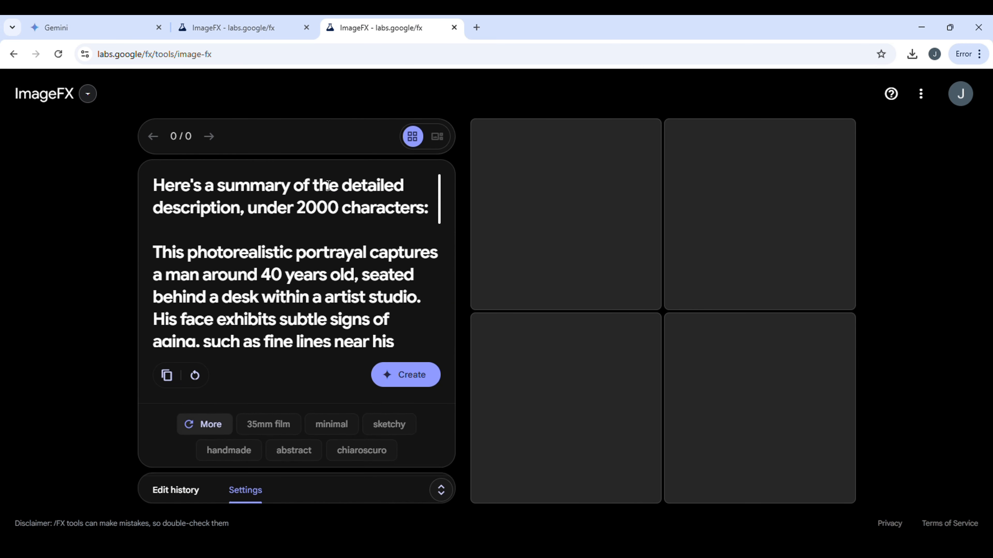
left_click(398, 377)
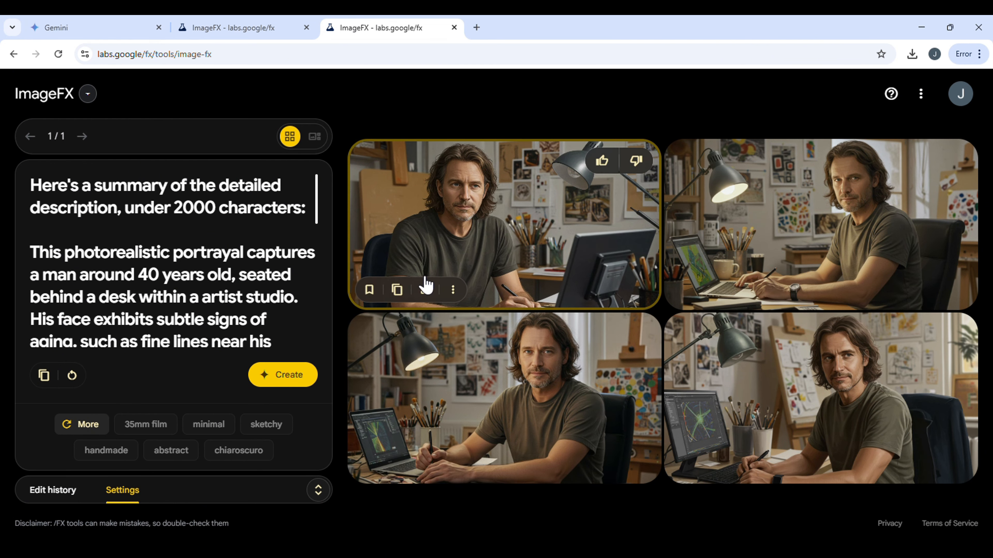
left_click(426, 289)
Step: Create a blank Google Docs document in the browser tab of the earlier ImageFX session
left_click(232, 27)
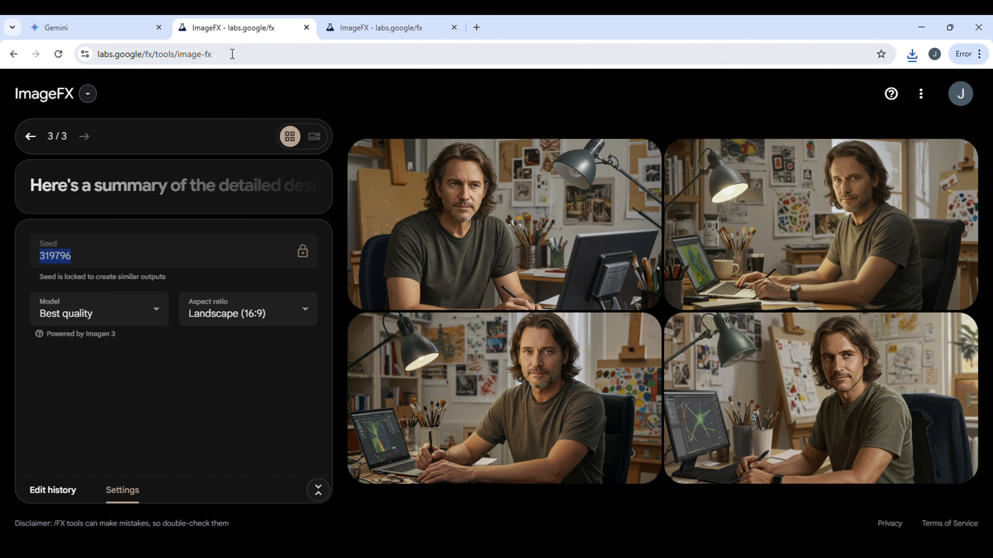
left_click(232, 54)
type("new doc")
key("Return")
left_click(179, 223)
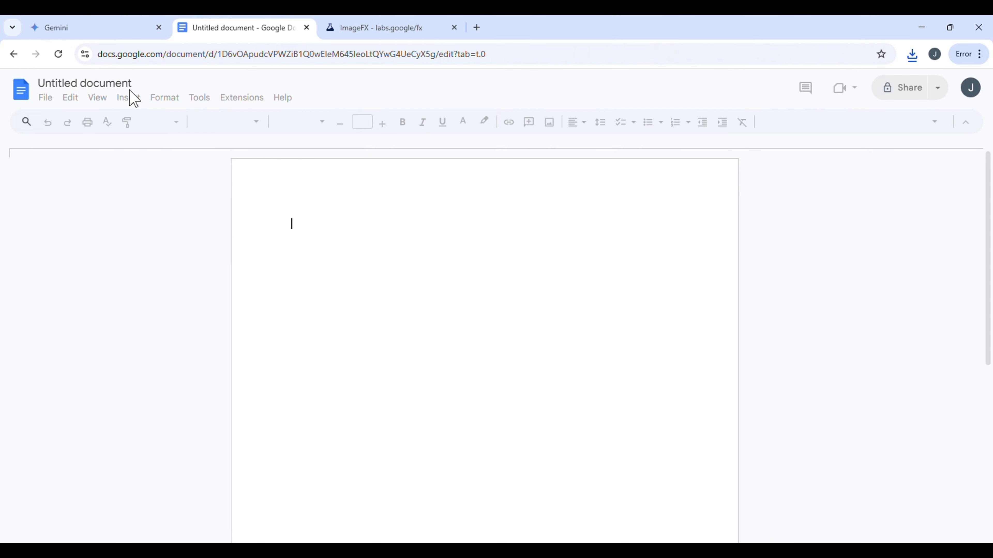
Step: Title the document "Character Reference" and add the lines "ImageFX", "Prompt" and "Seed: 319796"
left_click(82, 84)
type("Character Reference")
key("Return")
type("ImageFX")
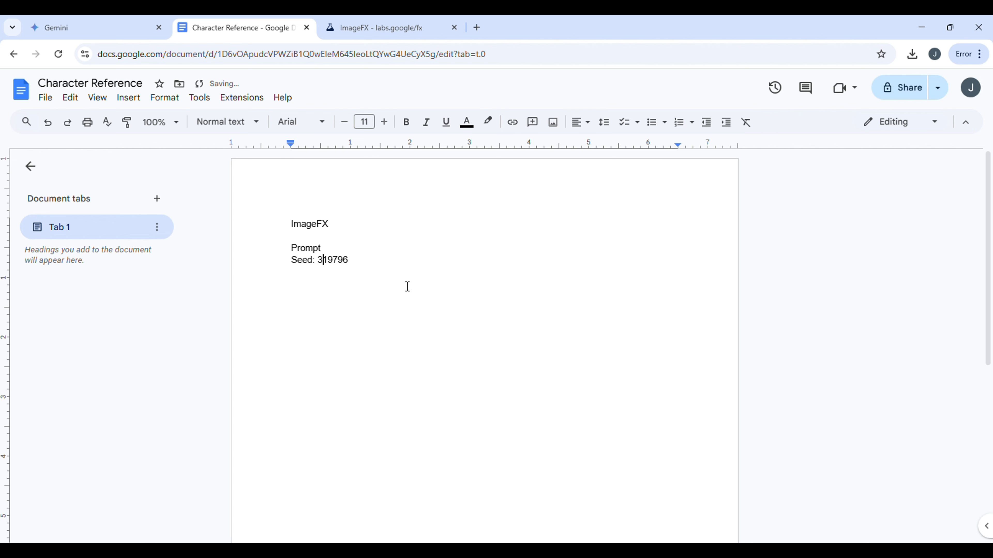
Step: Copy the whole ImageFX prompt into the document below the seed line, separated by a blank line
left_click(387, 29)
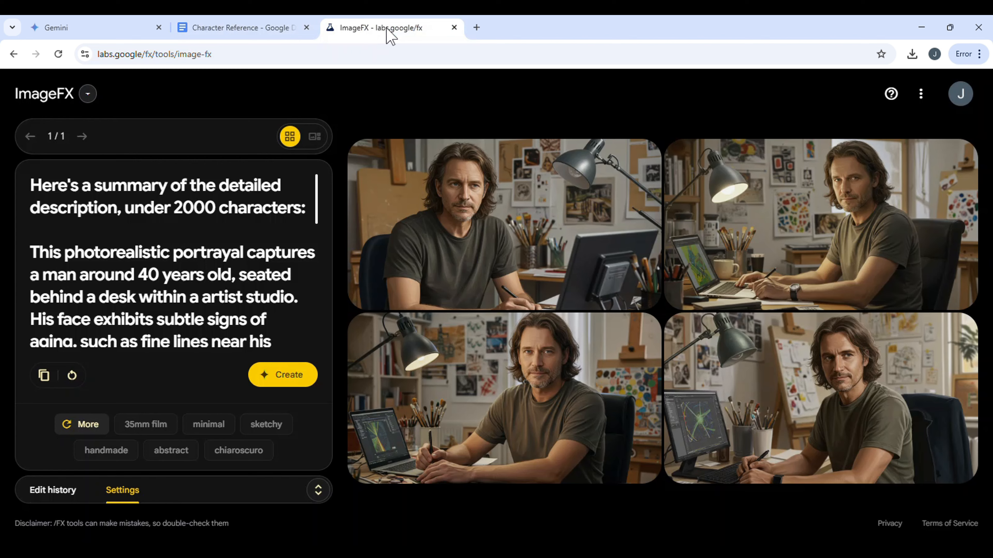
left_click(90, 178)
key("ctrl+a")
key("ctrl+c")
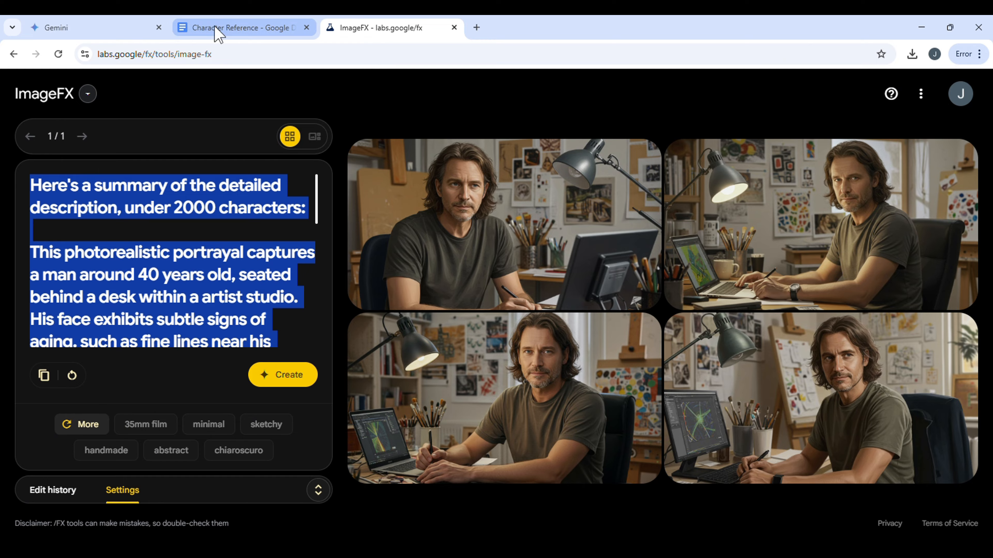
left_click(217, 30)
key("ctrl+v")
left_click(373, 257)
key("Return")
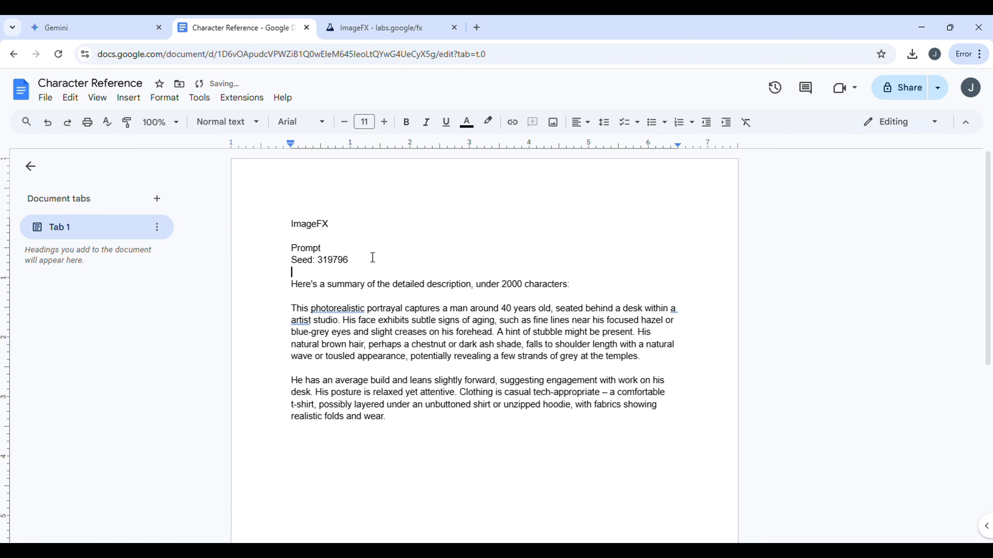
Step: Add a "Character reference" line between "ImageFX" and "Prompt" and format it in the grey subtitle style
left_click(317, 233)
key("Return")
key("Return")
key("Up")
type("Charac")
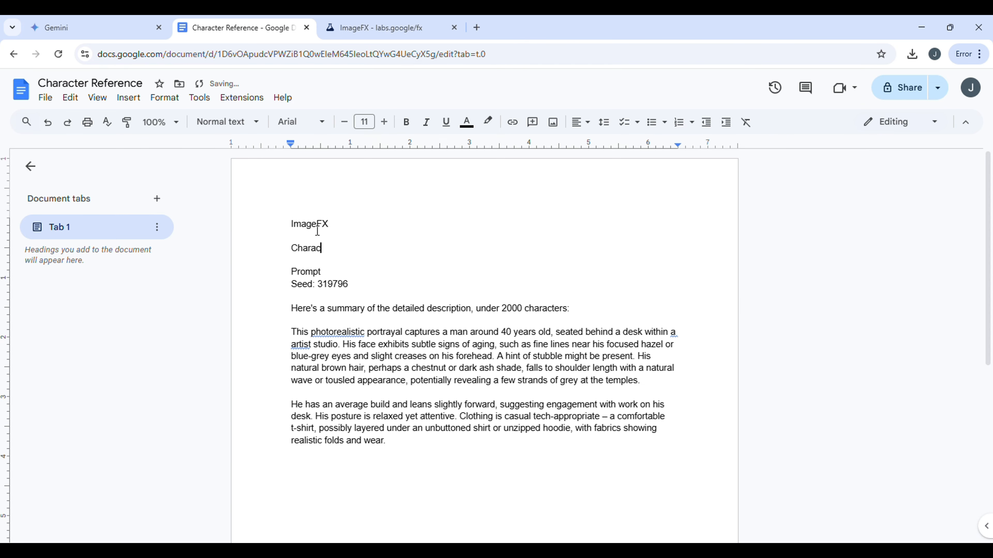
left_click_drag(375, 248, 285, 239)
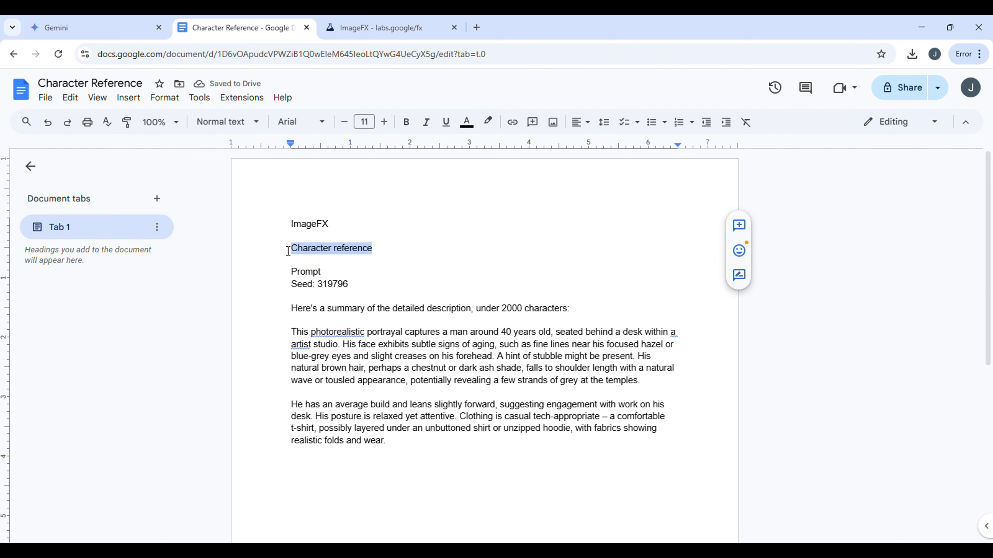
left_click(255, 122)
left_click(244, 243)
key("ctrl+End")
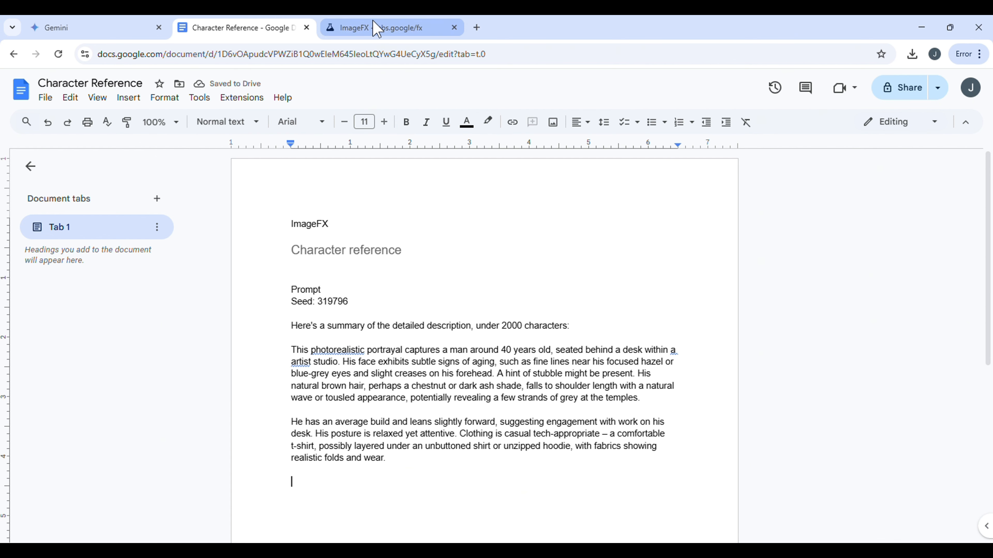
Step: Open the Runway site through a "runwayml" search in a new browser tab and log in with Google
left_click(375, 29)
left_click(335, 112)
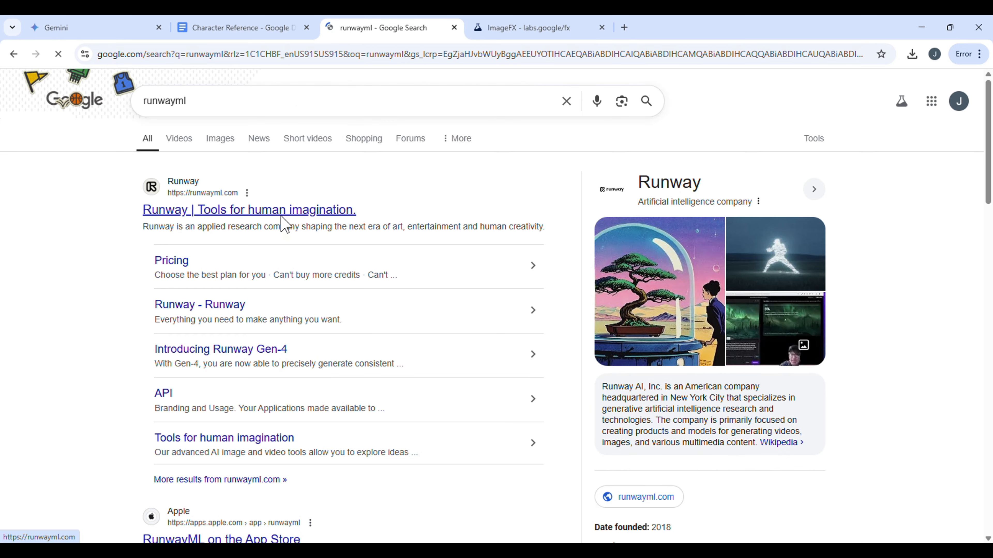
left_click(281, 220)
left_click(745, 100)
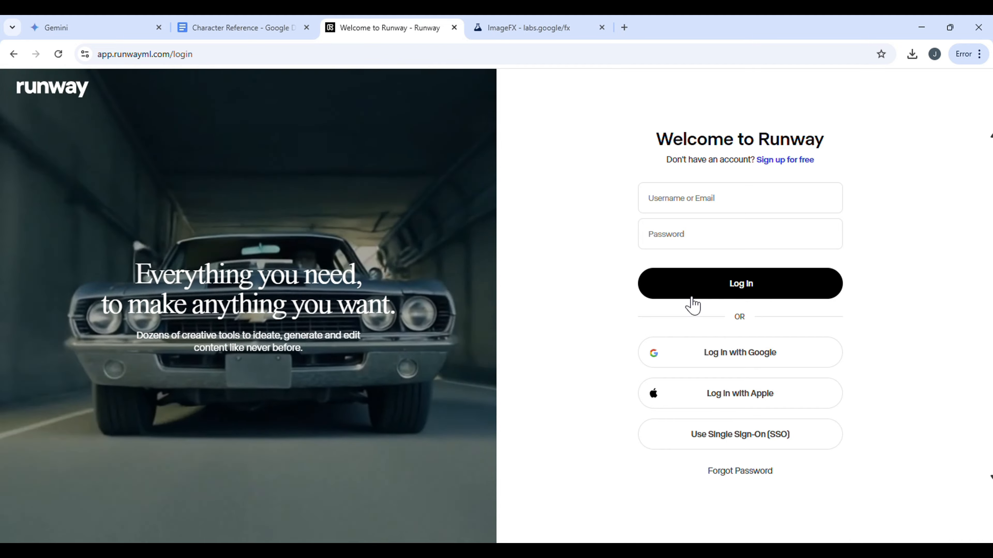
left_click(689, 353)
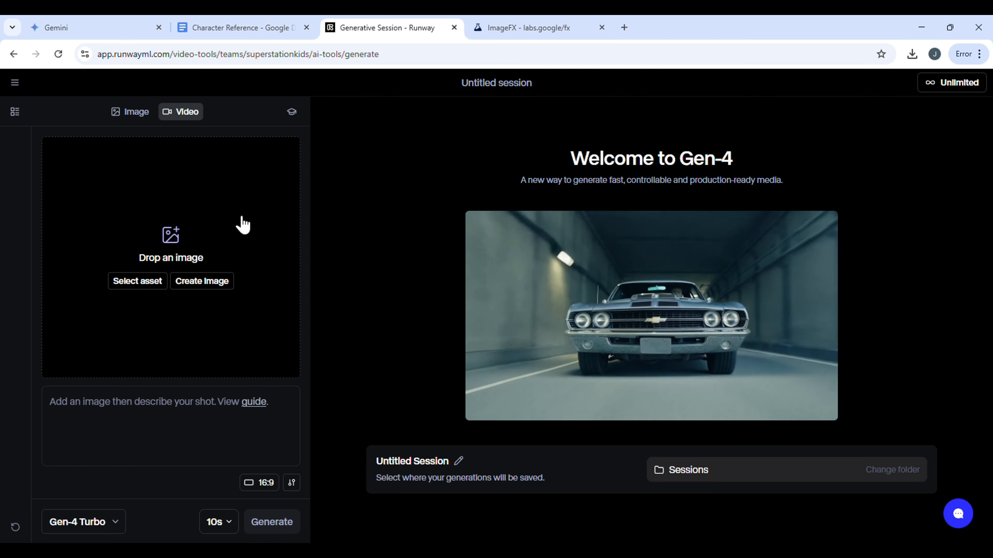
Step: Check the latest ImageFX images in the Downloads folder and upload image_fx (91) as the Runway video's source image
left_click(138, 281)
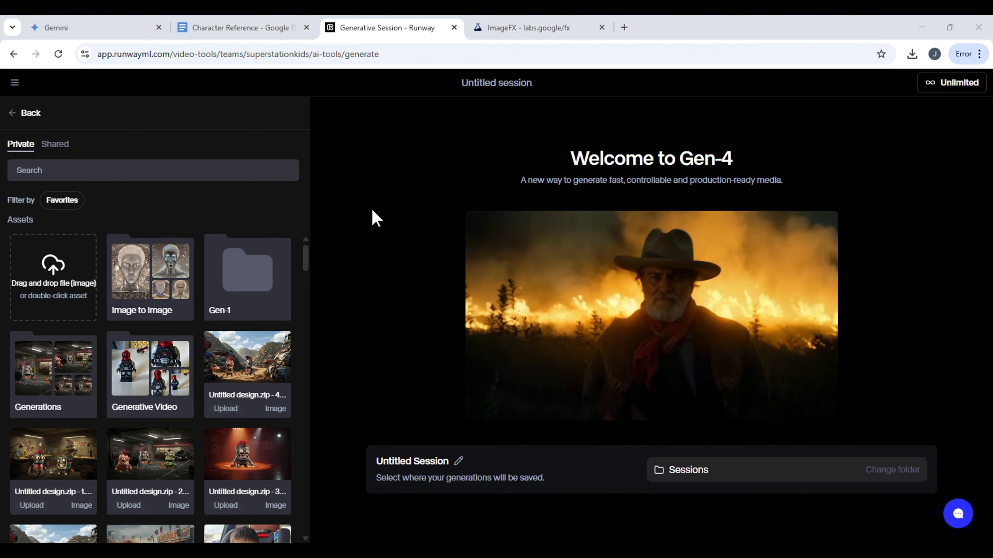
key("alt+Tab")
left_click(428, 176)
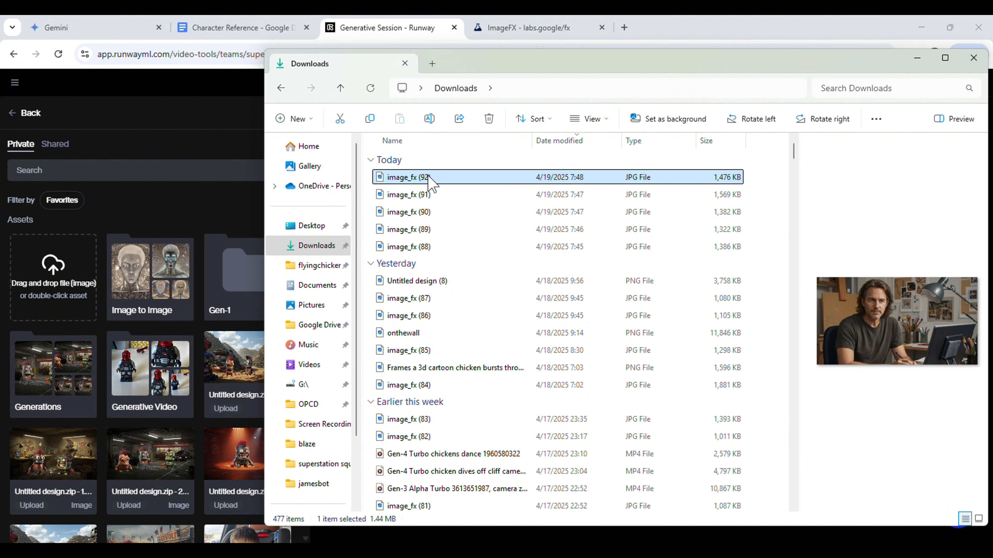
left_click(424, 195)
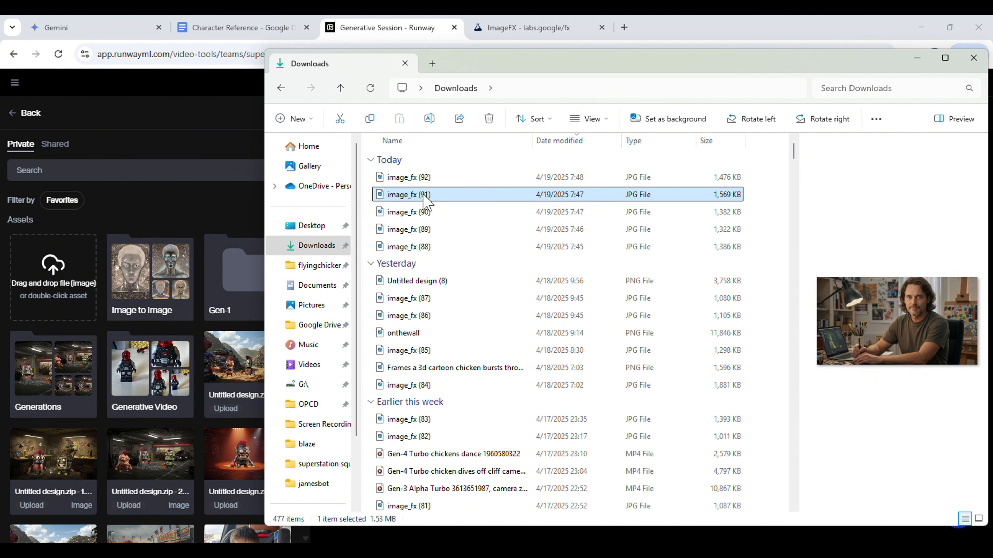
double_click(416, 197)
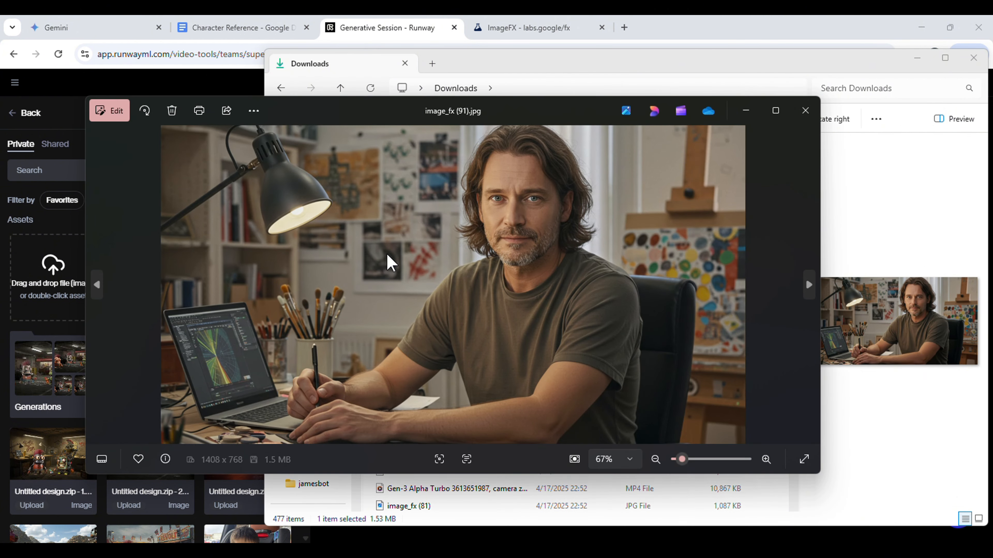
left_click(805, 109)
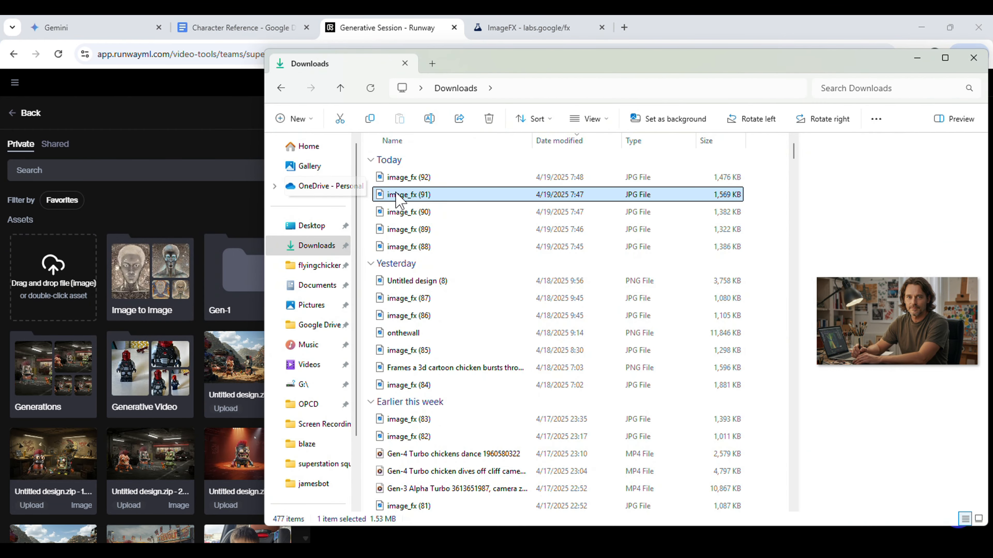
left_click_drag(391, 195, 57, 276)
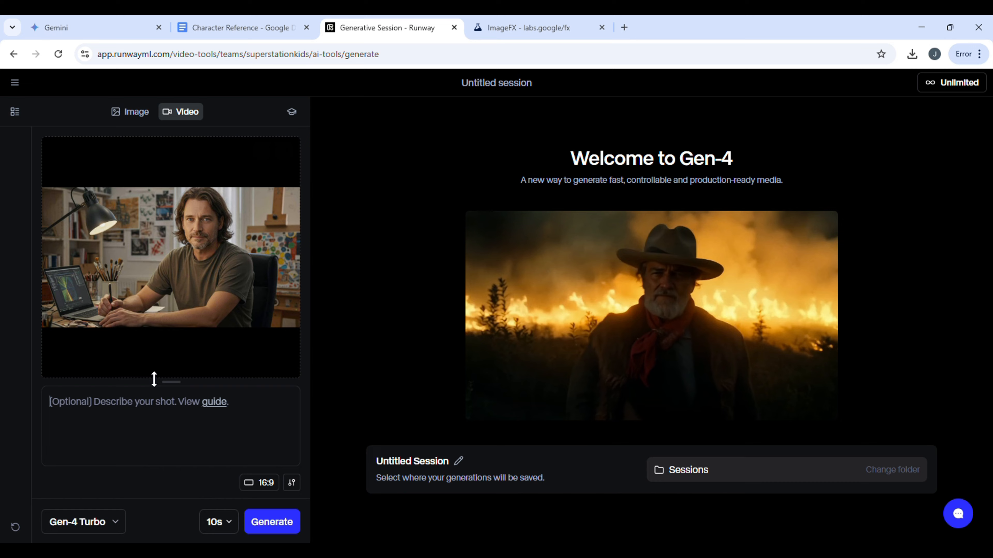
Step: Enter the video prompt "static: sits relaxed. does not speak. make only subtle motion."
left_click(149, 402)
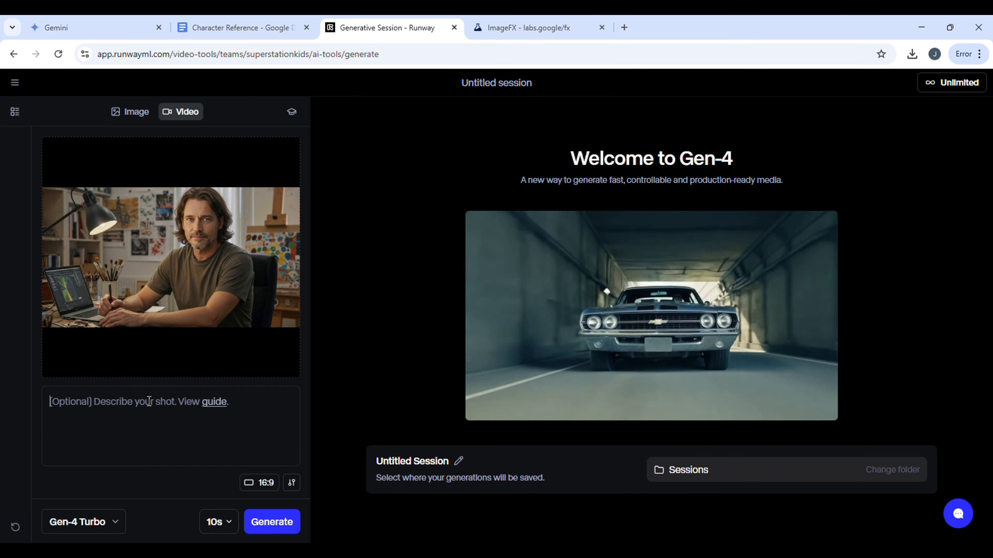
type("static: sits rela")
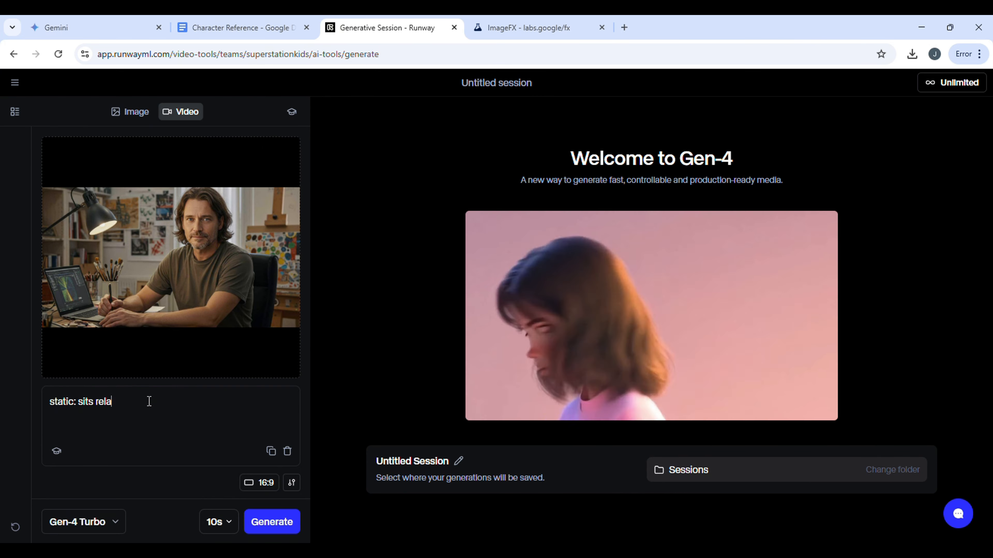
type("xed. does not ")
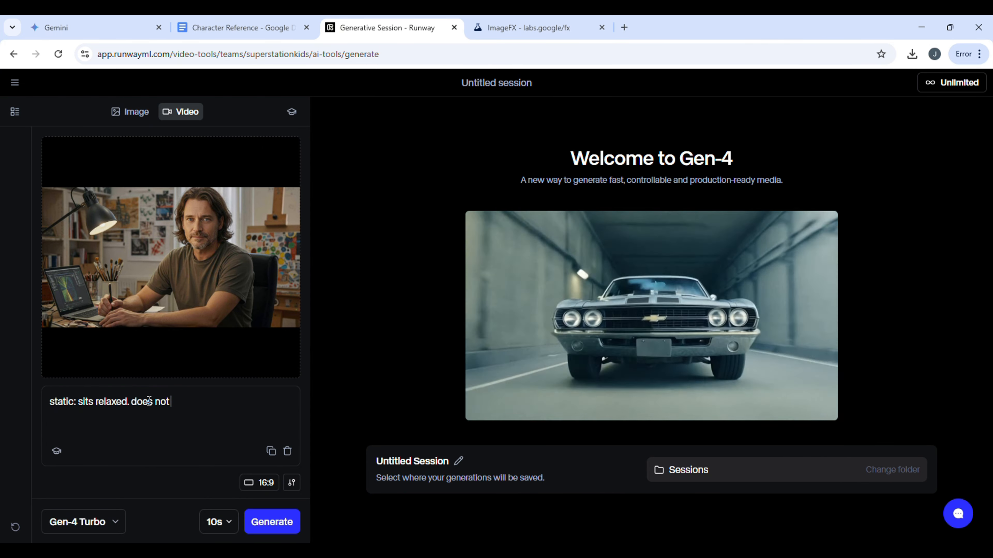
type("speak. does not make")
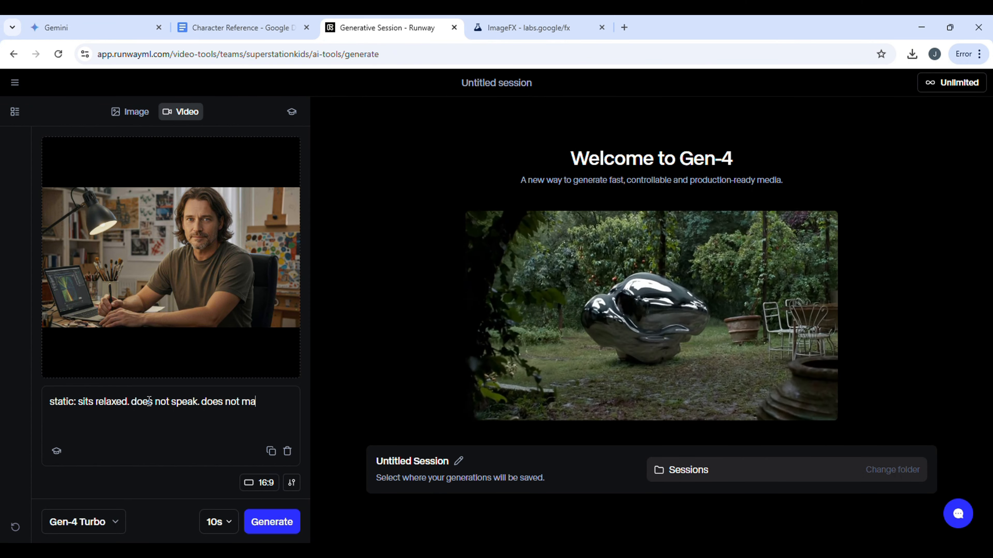
key("ctrl+BackSpace")
key("ctrl+BackSpace")
key("ctrl+BackSpace")
type("make o")
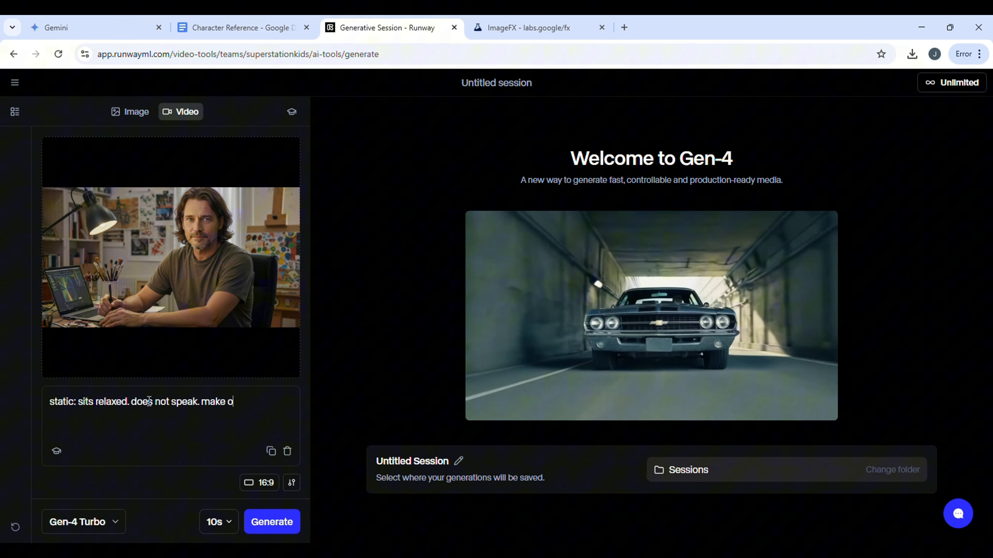
type("nly subtle motion.")
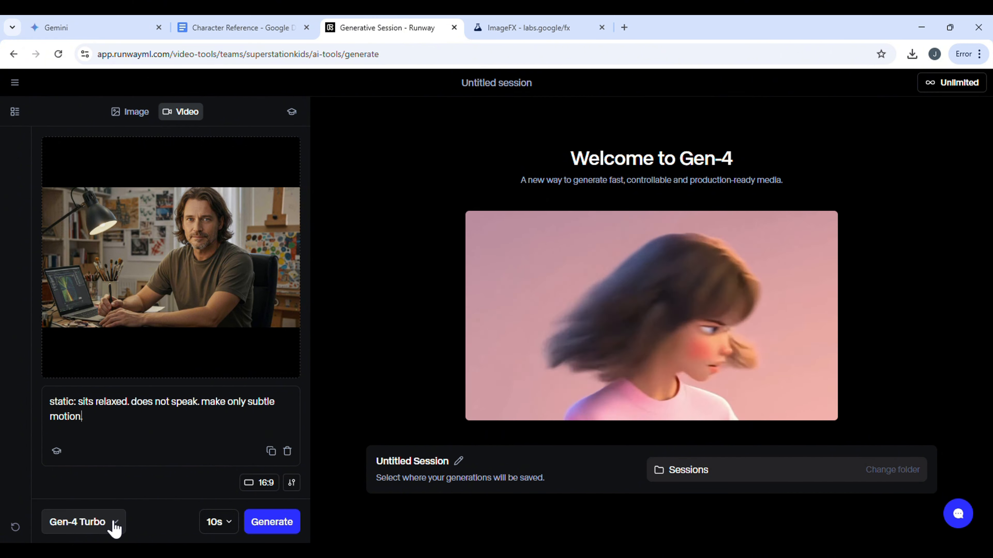
Step: Generate the 10-second 16:9 video with the Gen-4 Turbo model
left_click(115, 524)
left_click(113, 525)
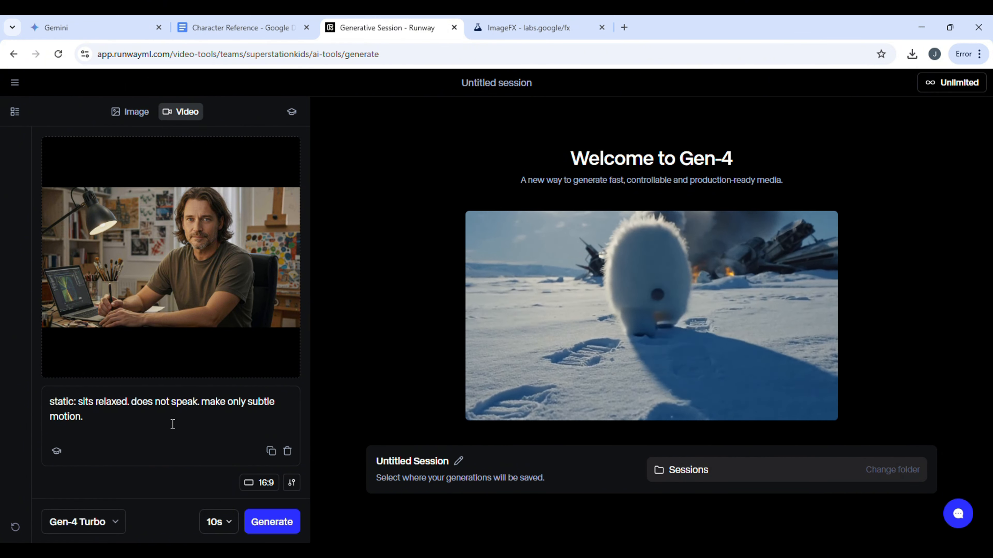
left_click(283, 523)
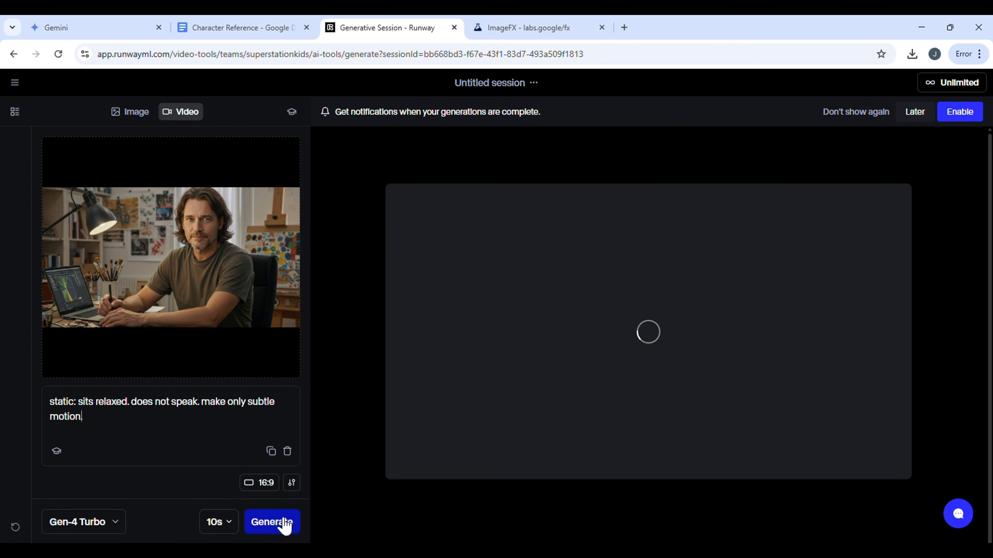
Step: Open CapCut's online editor through a "capcut" search in a new browser tab and create a 16:9 video project
left_click(624, 28)
type("capcut")
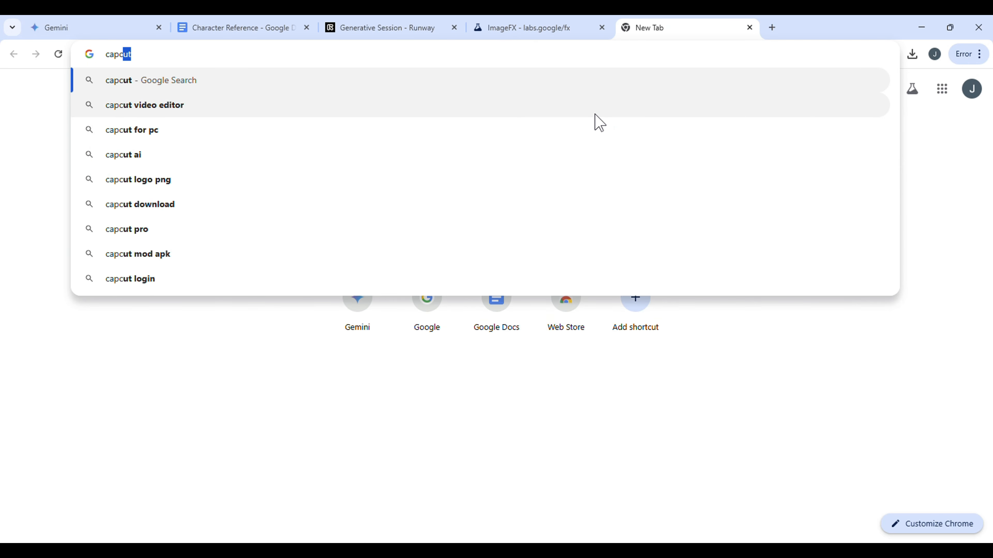
key("Return")
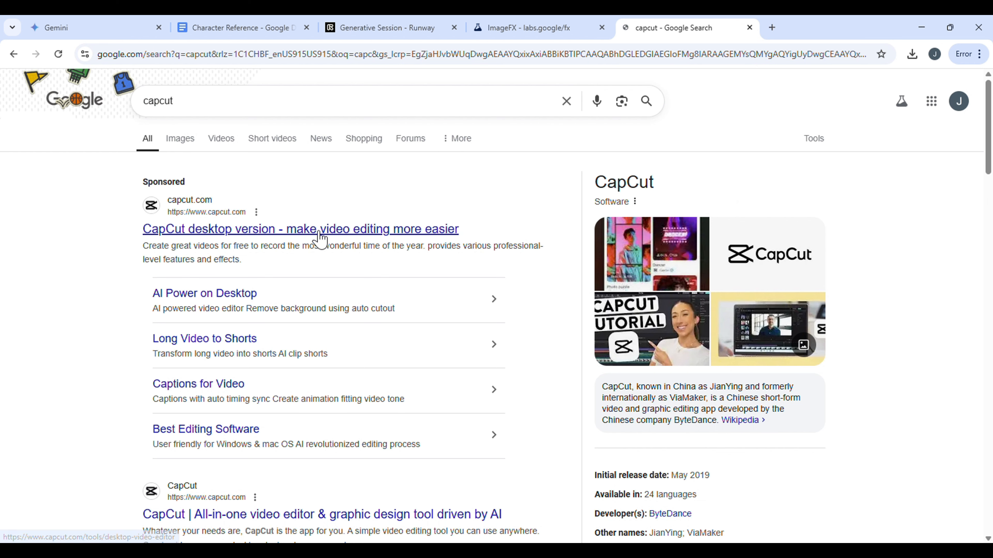
left_click(320, 234)
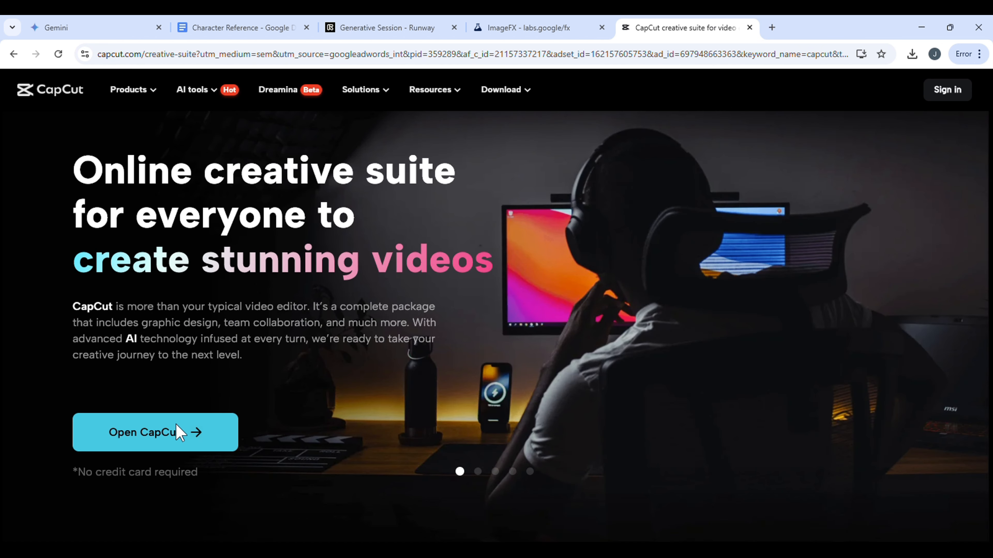
left_click(178, 432)
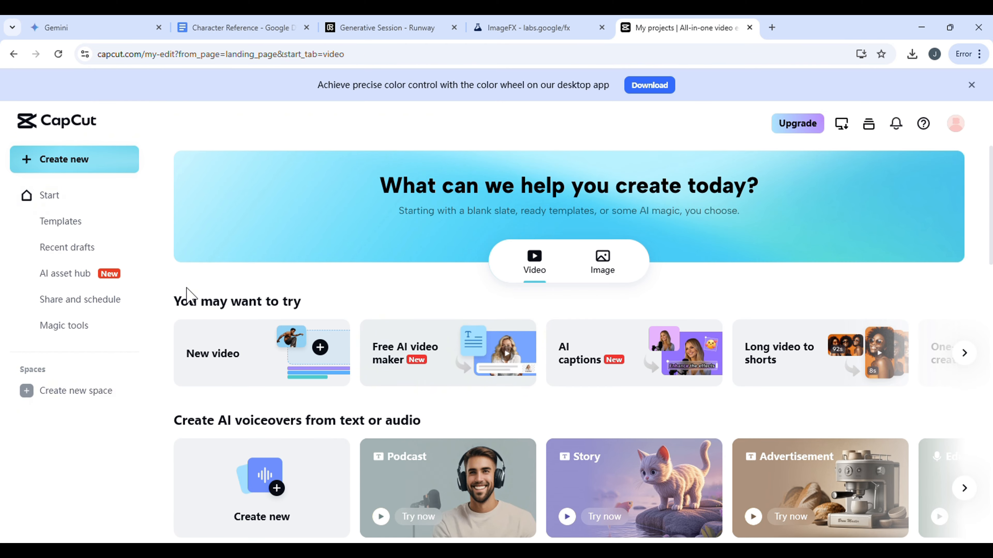
left_click(49, 171)
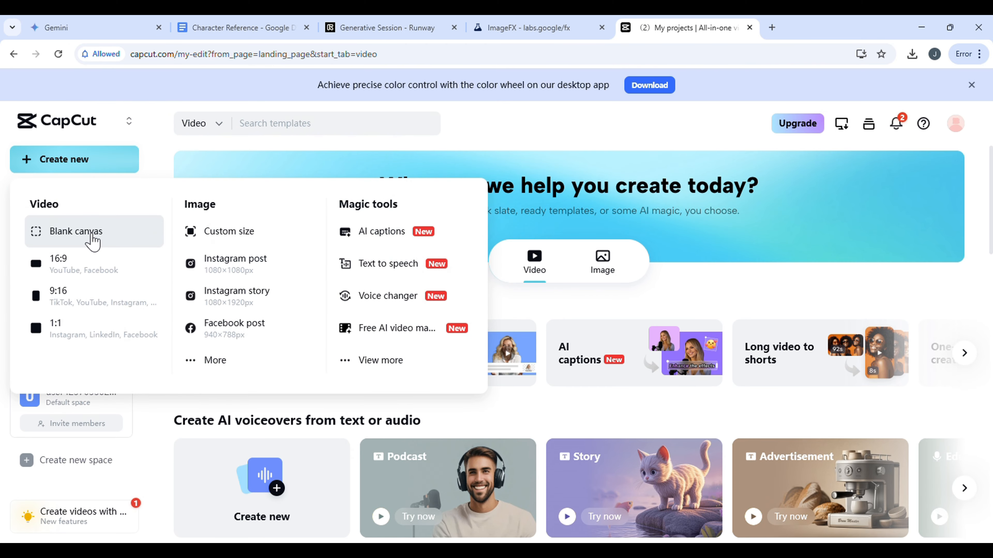
left_click(92, 267)
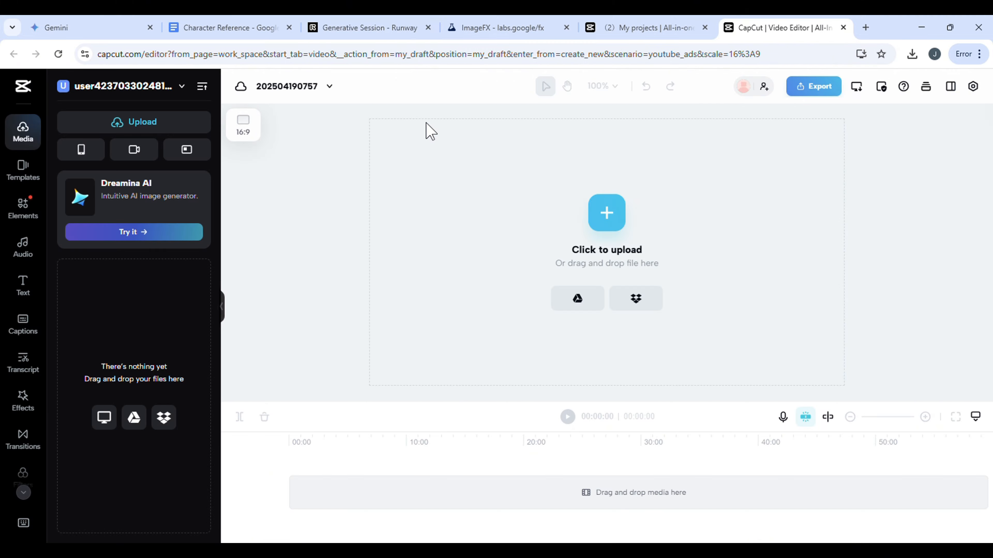
Step: Return to Runway, play the two generated 10-second clips and download them
left_click(364, 27)
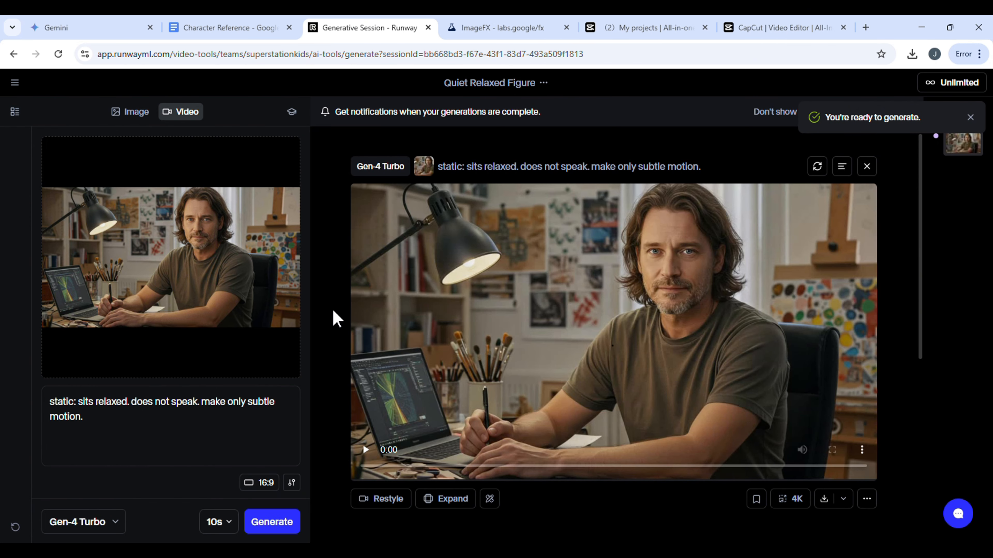
left_click(363, 454)
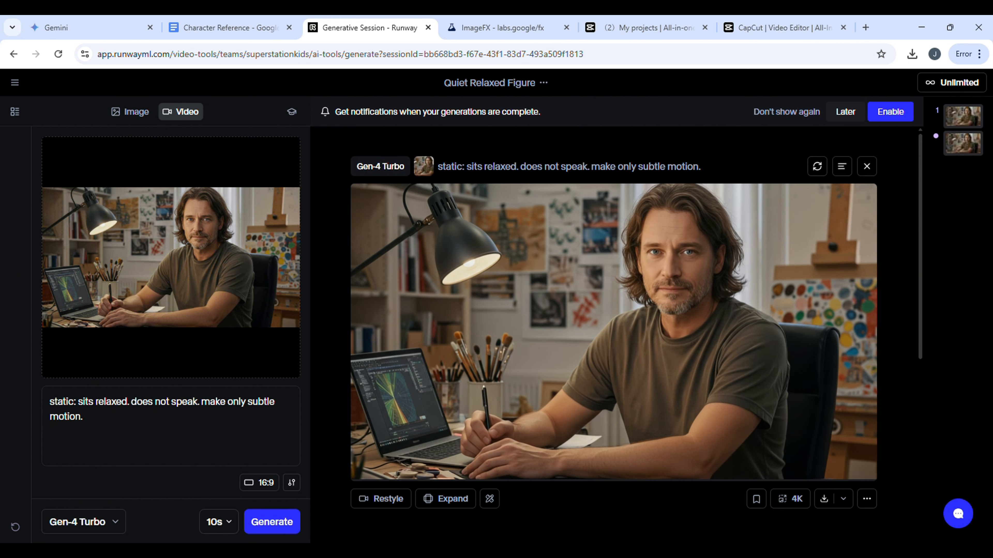
scroll(488, 450, "down", 5)
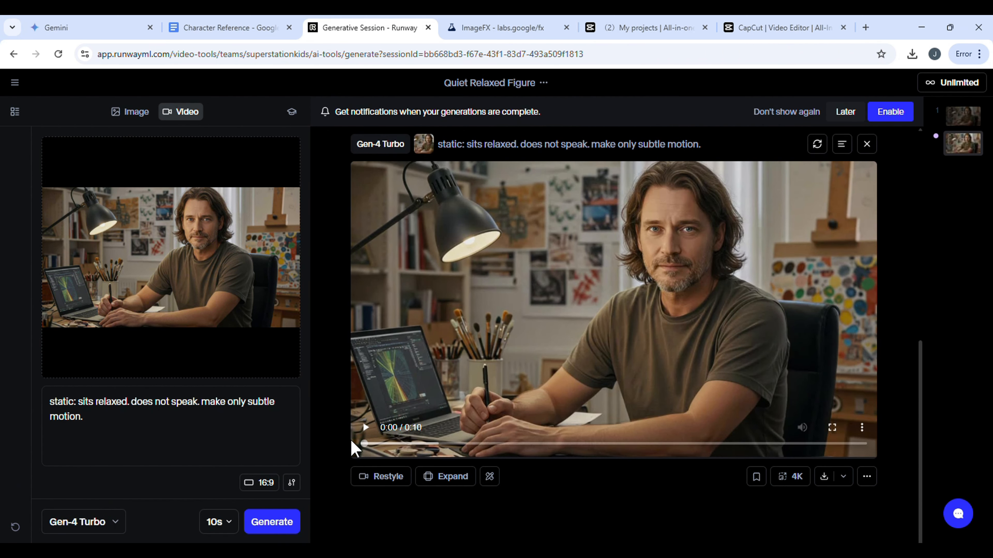
left_click(363, 441)
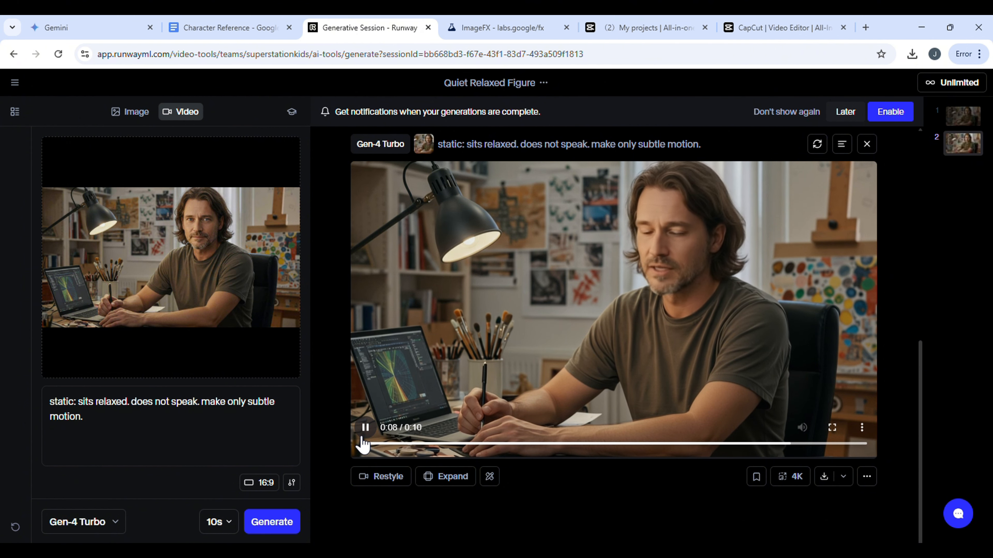
left_click(823, 476)
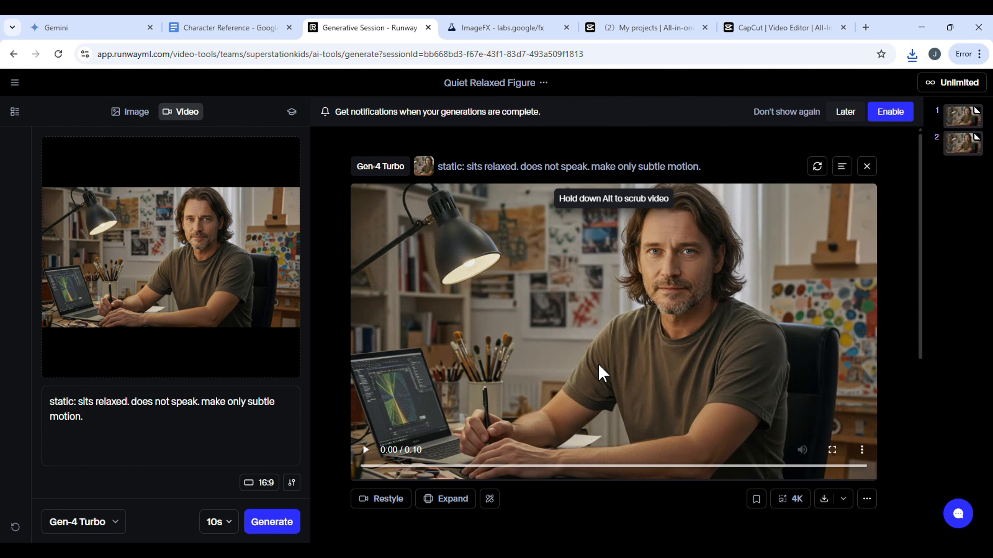
Step: Upload both Gen-4 Turbo clips from the Downloads folder to the CapCut project and place them back to back on the timeline
left_click(784, 29)
key("alt+Tab")
left_click(410, 264)
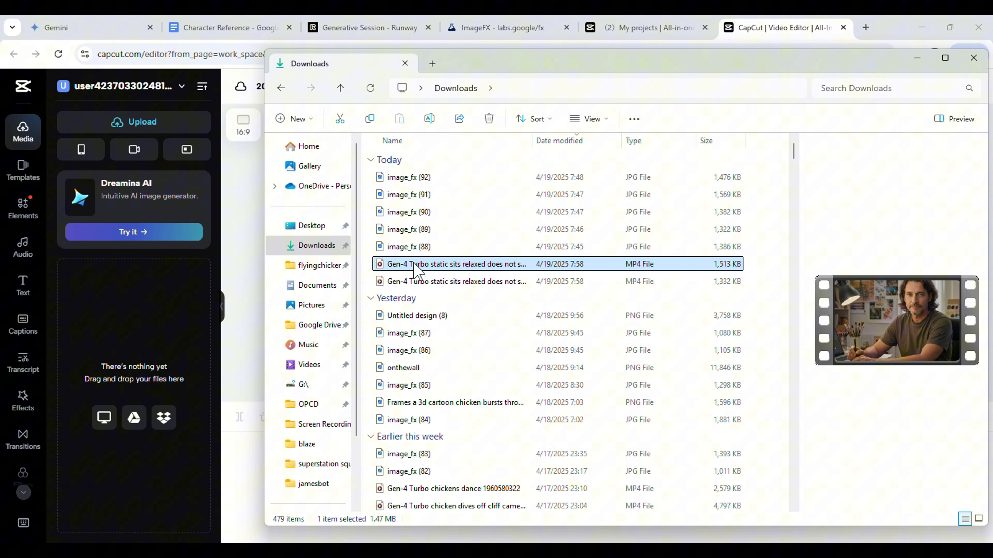
left_click(410, 281, "shift")
left_click_drag(411, 282, 176, 315)
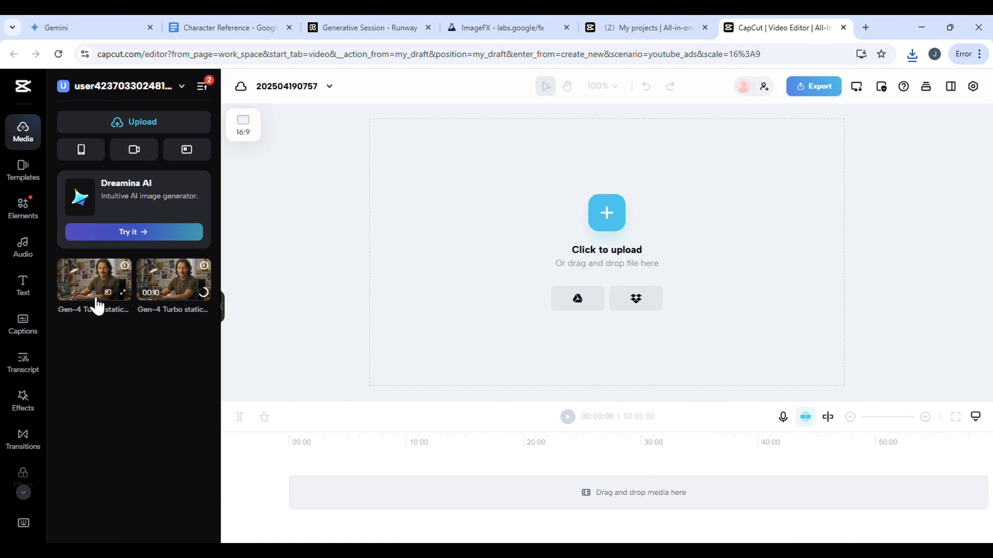
left_click_drag(98, 305, 322, 502)
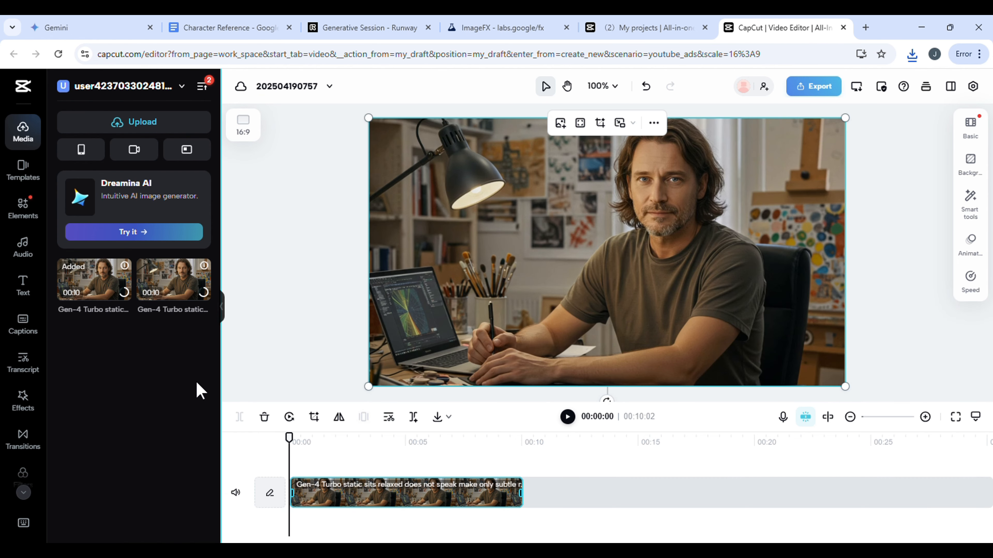
left_click_drag(174, 279, 555, 506)
Step: Reverse the first clip on the timeline and play the whole sequence from the start
left_click(426, 504)
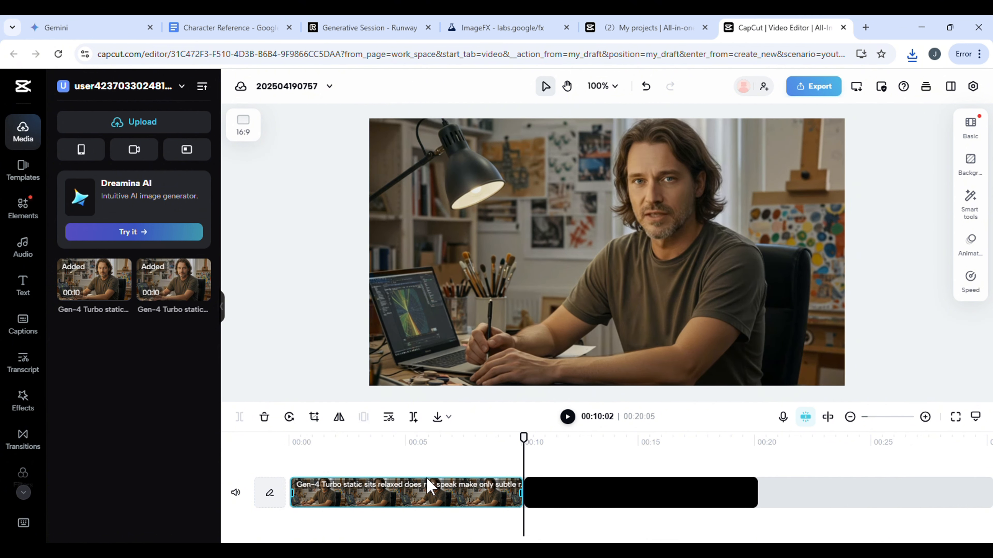
left_click_drag(525, 447, 250, 468)
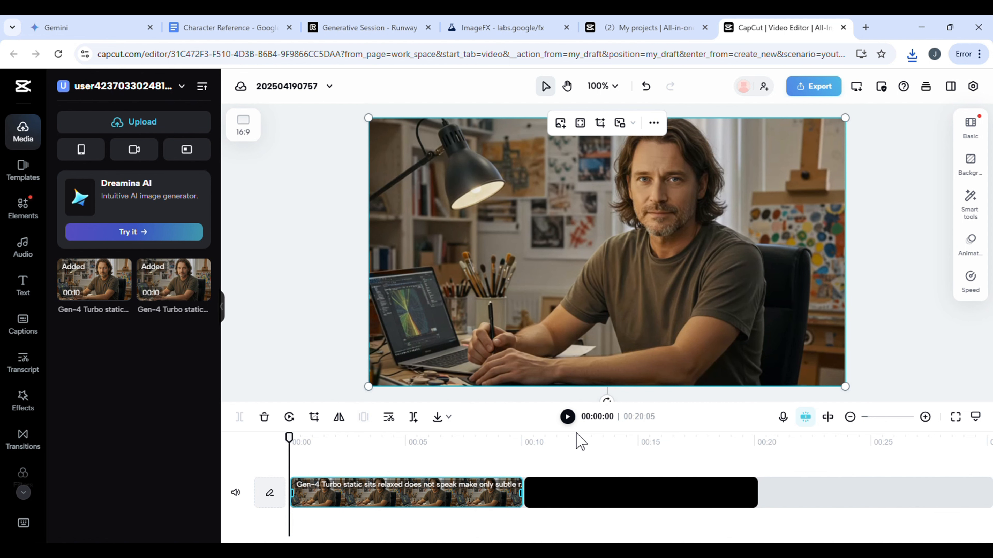
left_click_drag(576, 434, 394, 450)
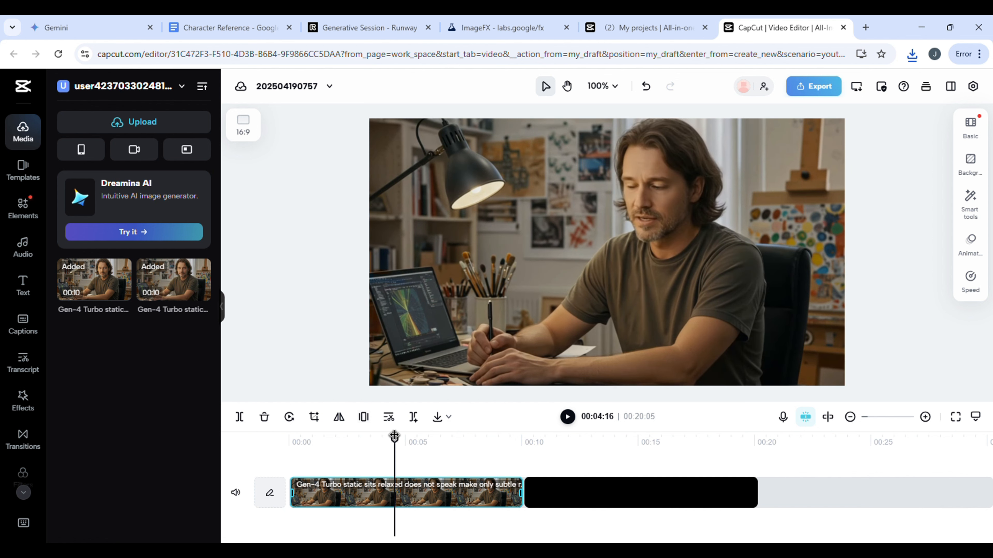
left_click(289, 418)
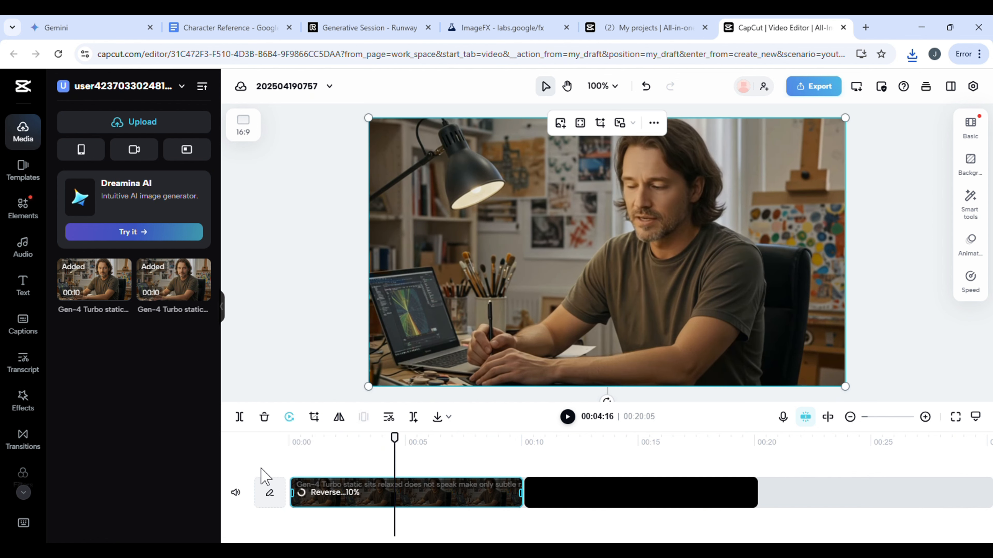
left_click(279, 443)
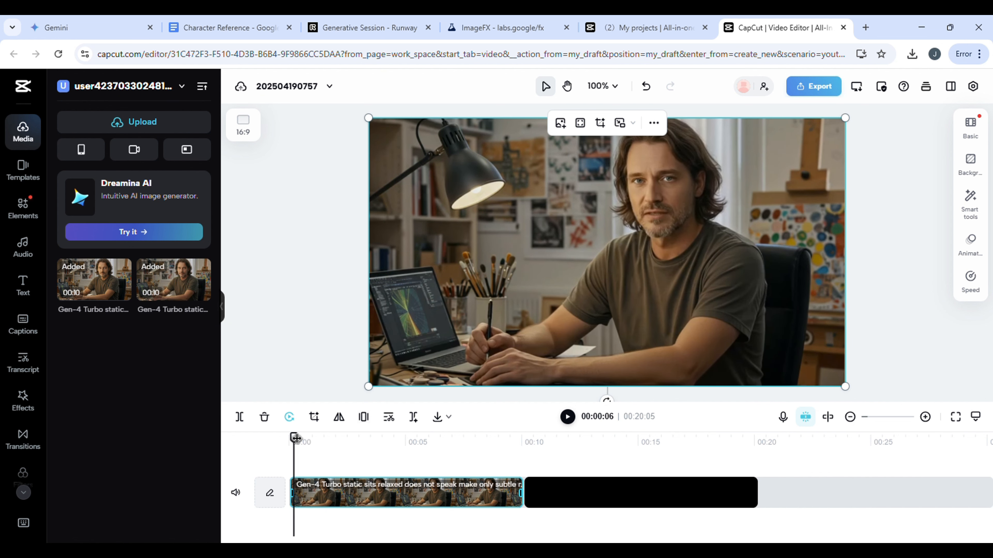
key("space")
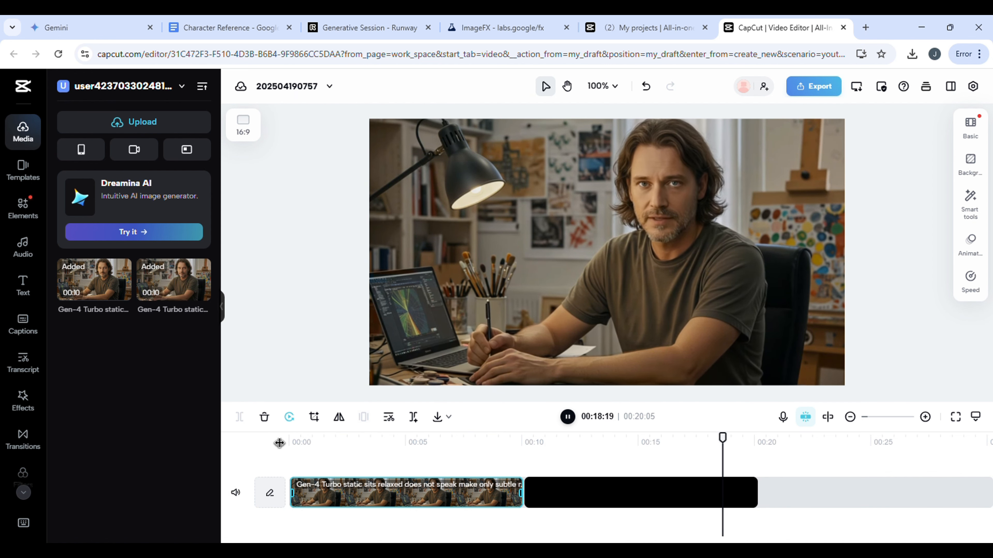
Step: Export and download the CapCut video as "character intro" in 720p, recommended quality, 30fps, MP4
left_click(813, 86)
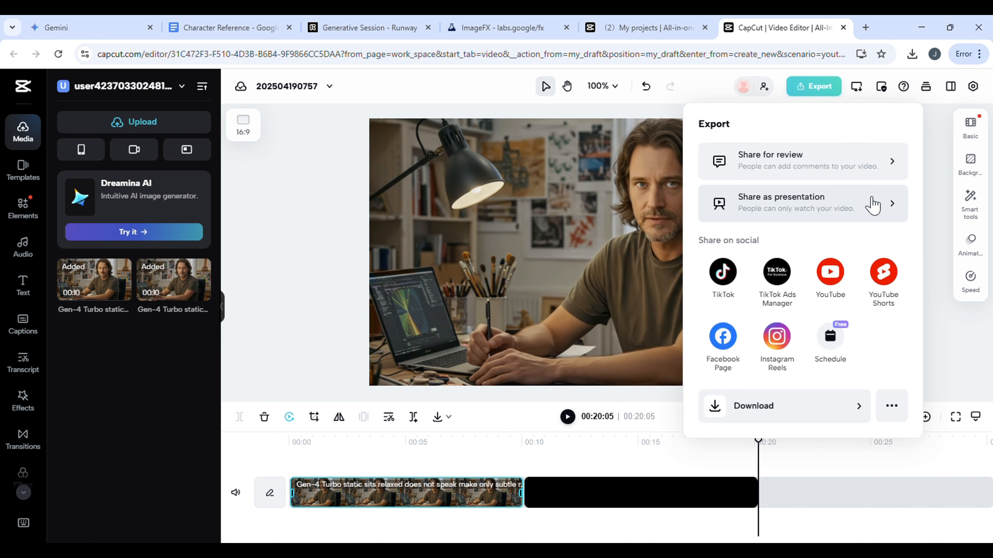
left_click(822, 405)
left_click(776, 216)
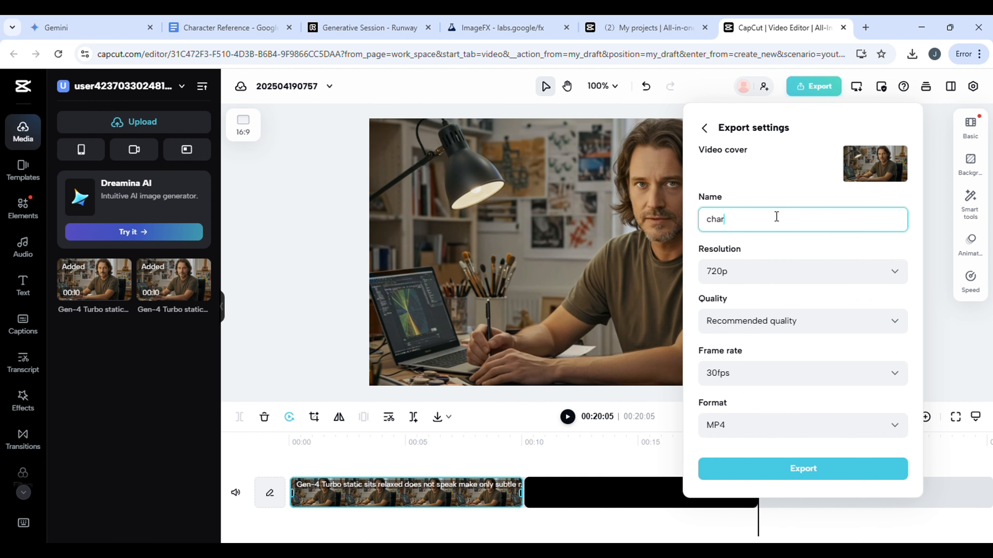
left_click(773, 472)
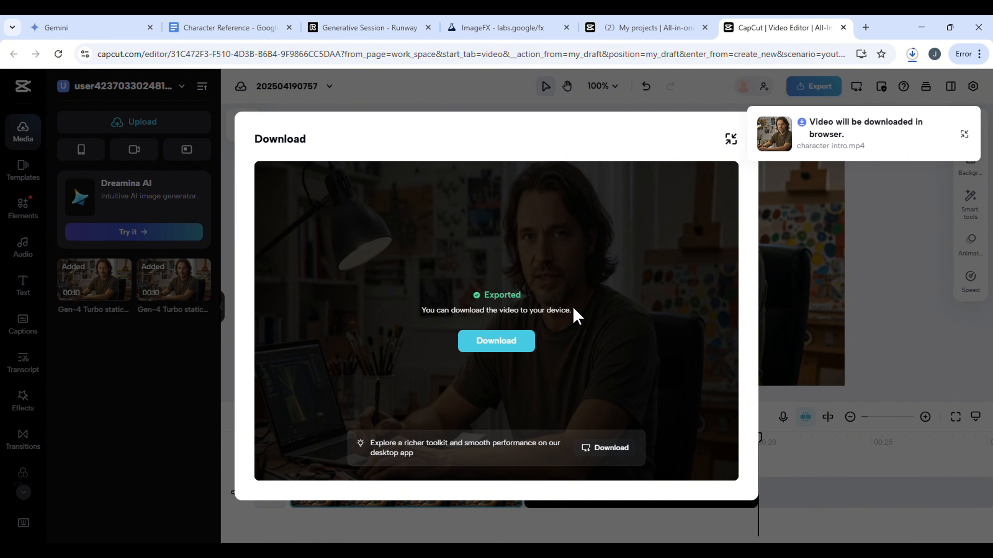
left_click(447, 141)
Step: Switch to Runway and use the last frame of the generated video as the input image for a new one
left_click(360, 29)
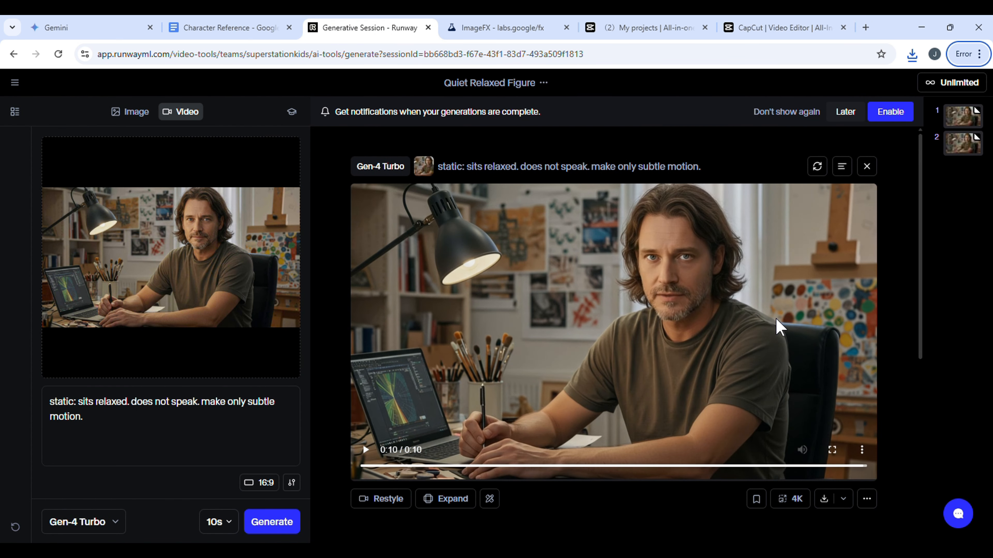
mouse_move(822, 311)
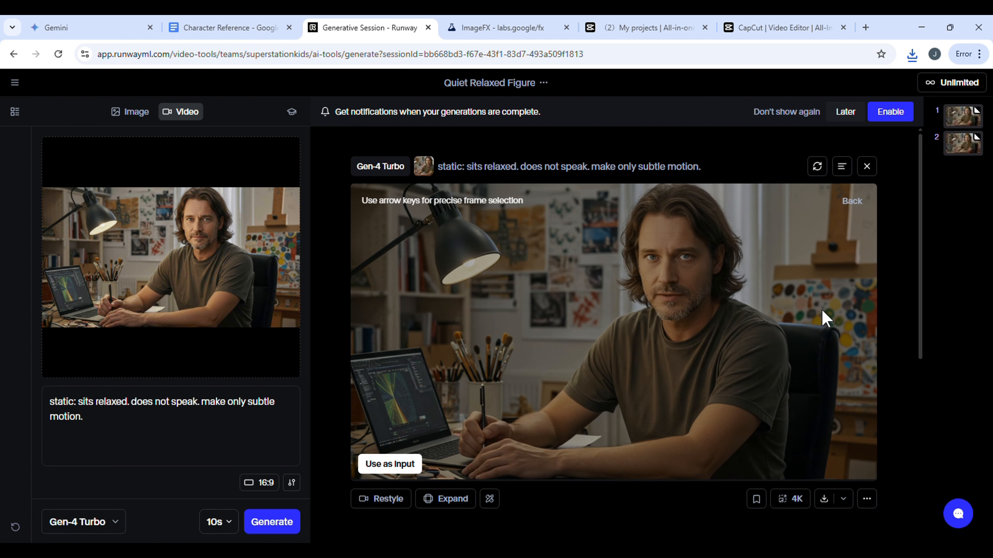
left_click(401, 468)
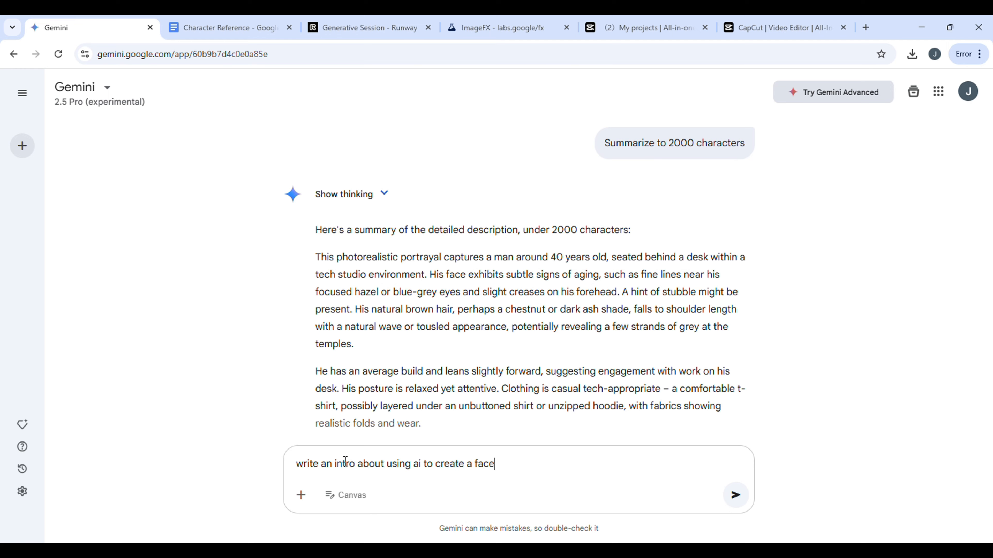
Step: Ask Gemini to "write an intro about using ai to create a faceless character" and select the resulting text
type("r")
key("Return")
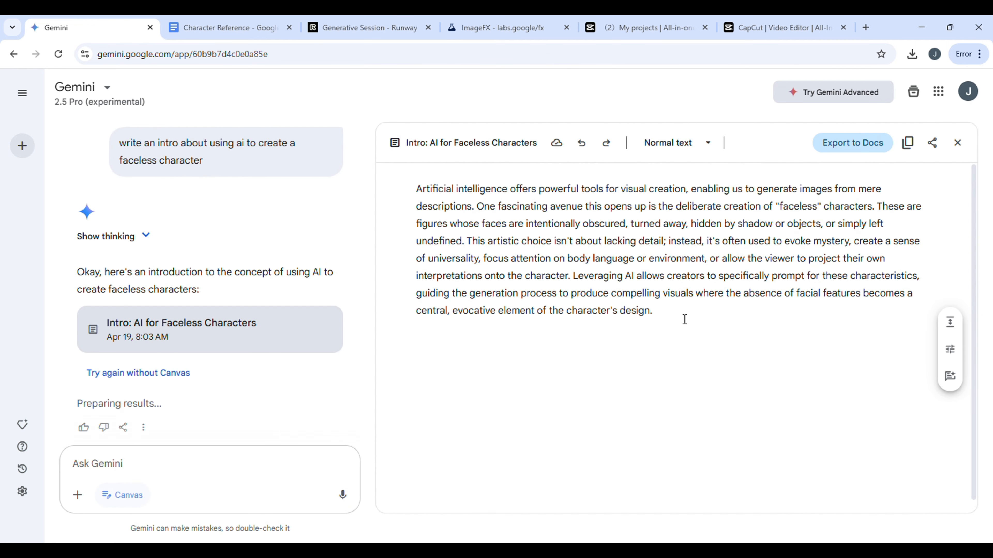
left_click_drag(685, 319, 414, 184)
Step: Start a new Act-One session from Runway's dashboard and review its driving performance instructions
left_click(363, 28)
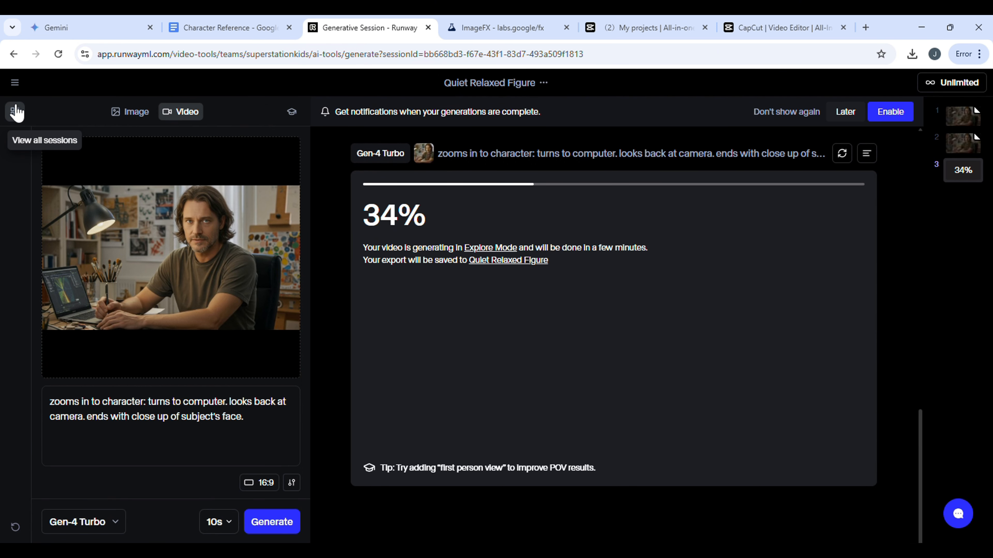
left_click(15, 82)
left_click(46, 109)
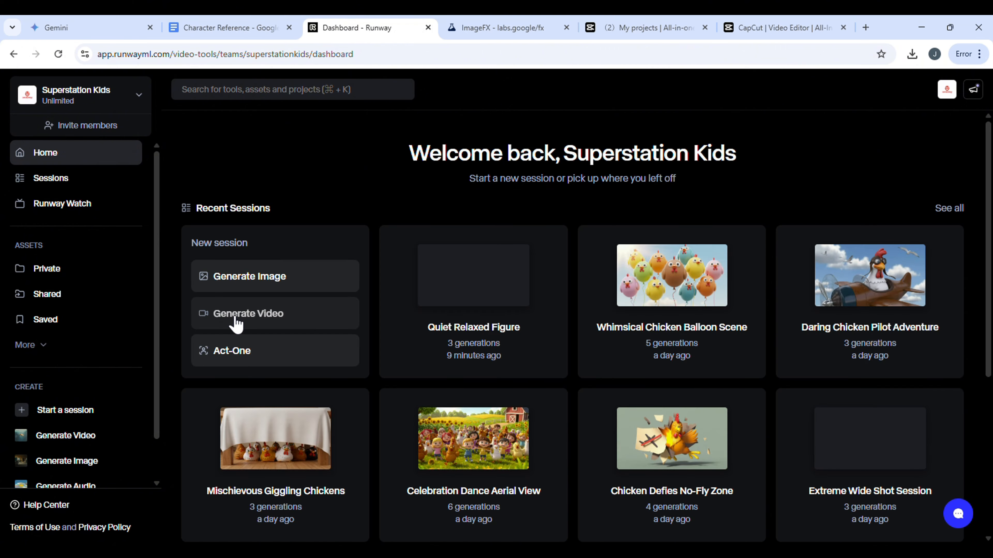
left_click(262, 344)
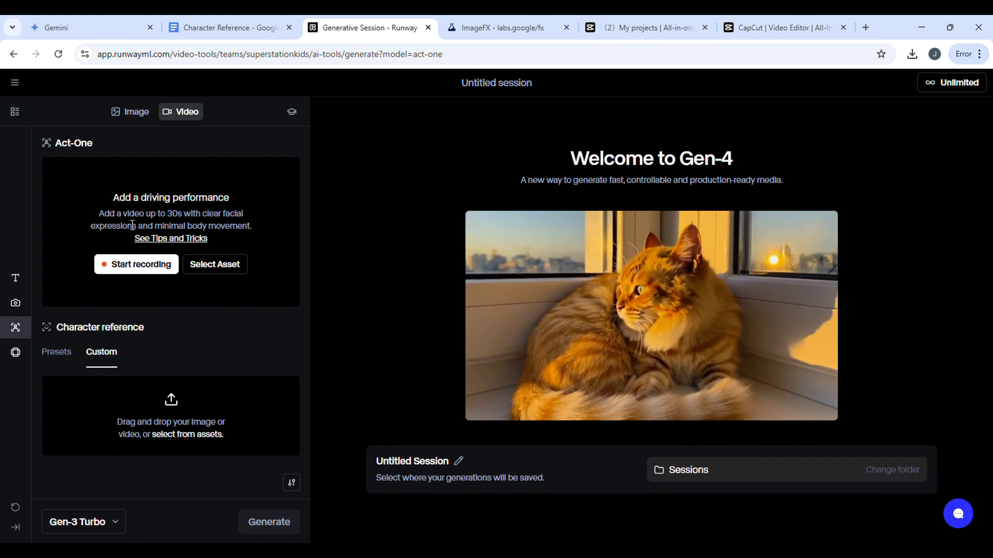
left_click_drag(112, 199, 261, 229)
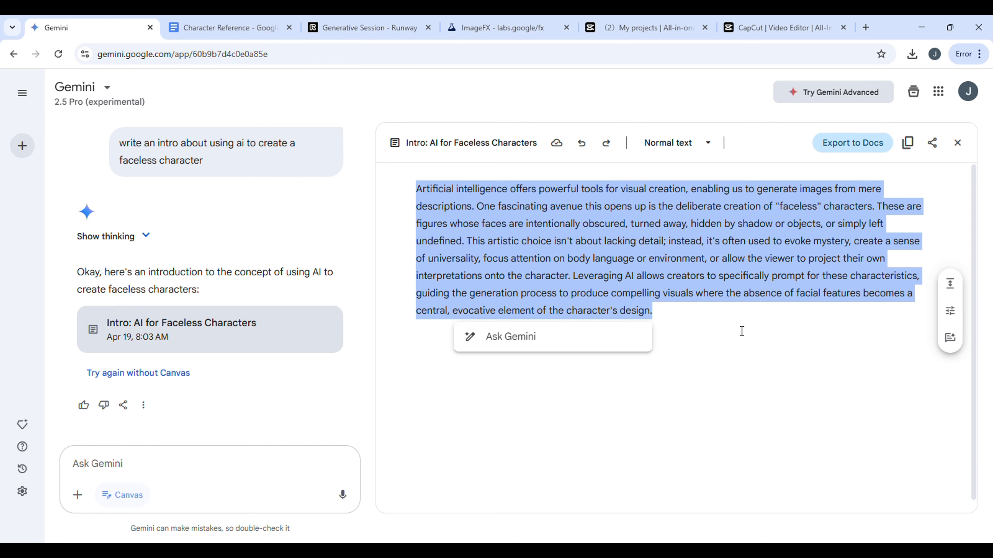
Step: Switch from the Gemini script to OBS and add Video Capture Device 3 as a source in the default scene
left_click(742, 331)
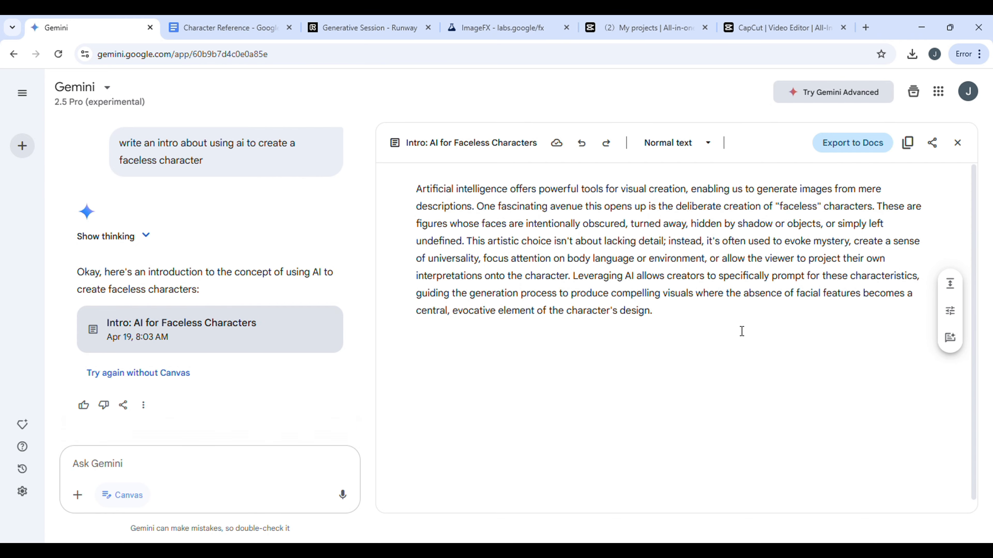
key("alt+Tab")
key("alt+Tab")
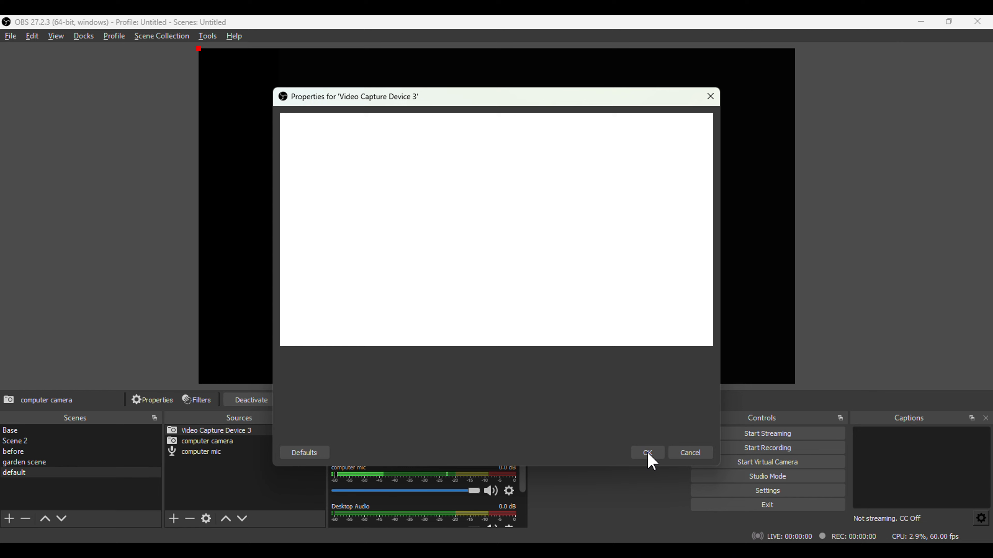
left_click(648, 453)
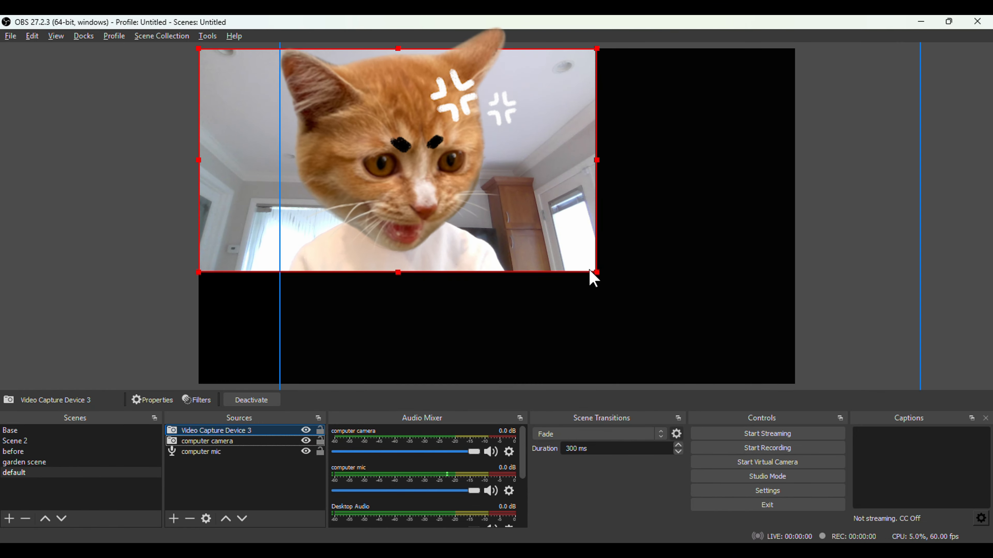
Step: Enlarge the Video Capture Device 3 source beyond the canvas edges, centre the speaker in the frame and start recording
left_click_drag(598, 272, 740, 383)
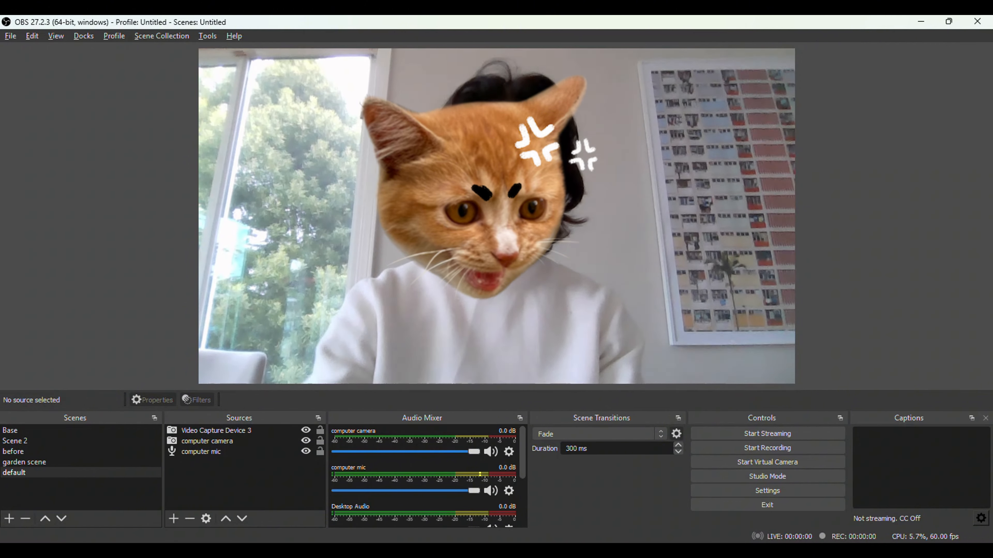
left_click(665, 306)
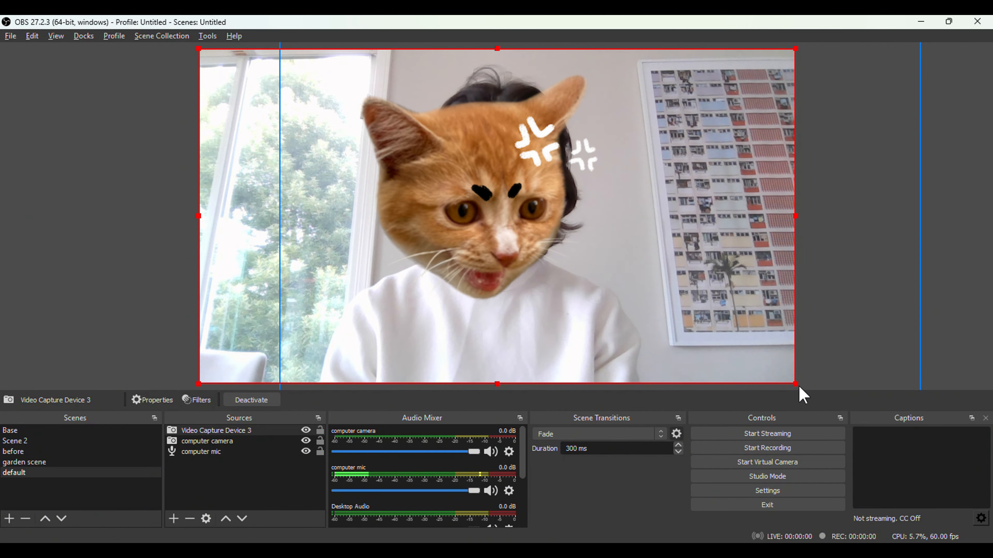
left_click_drag(808, 397, 964, 532)
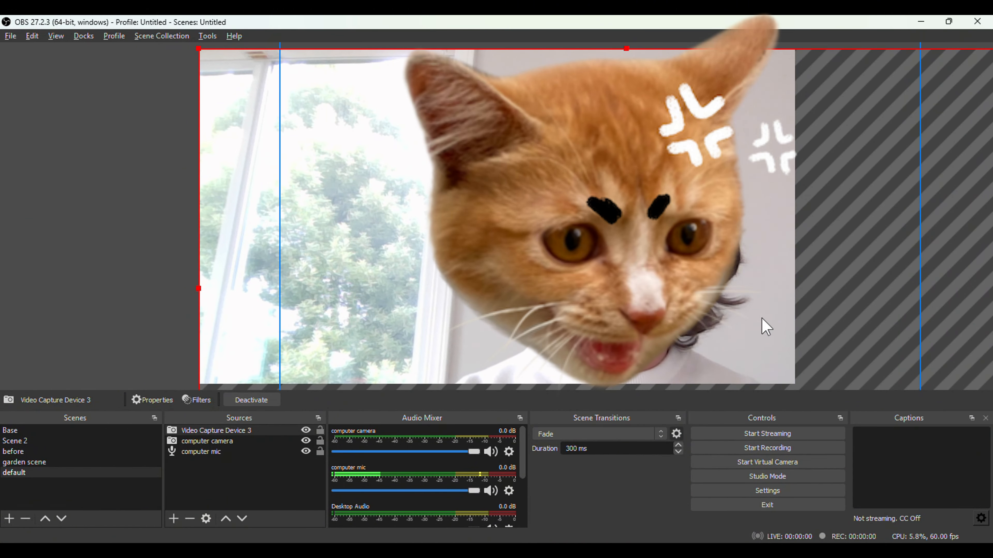
left_click_drag(685, 295, 664, 290)
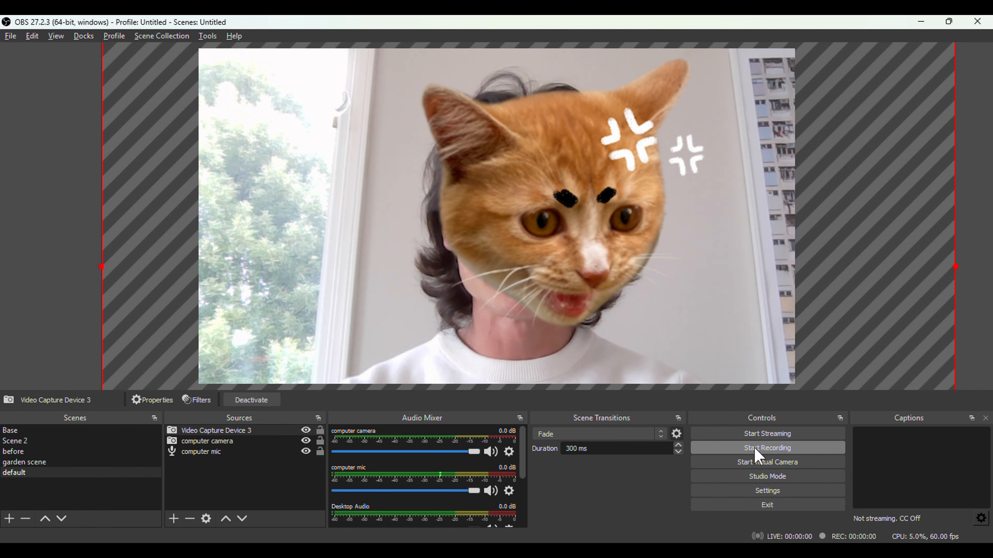
left_click(755, 448)
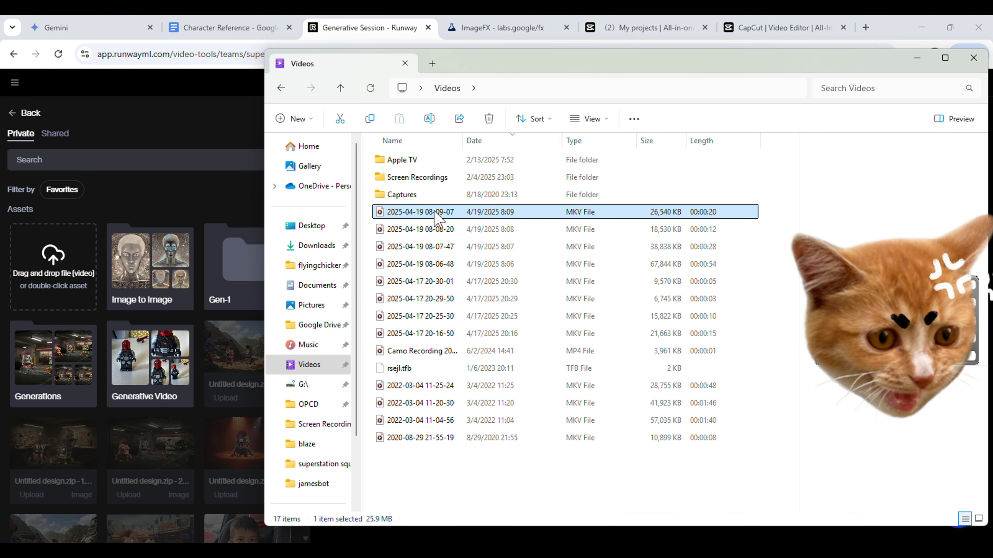
left_click_drag(438, 217, 53, 261)
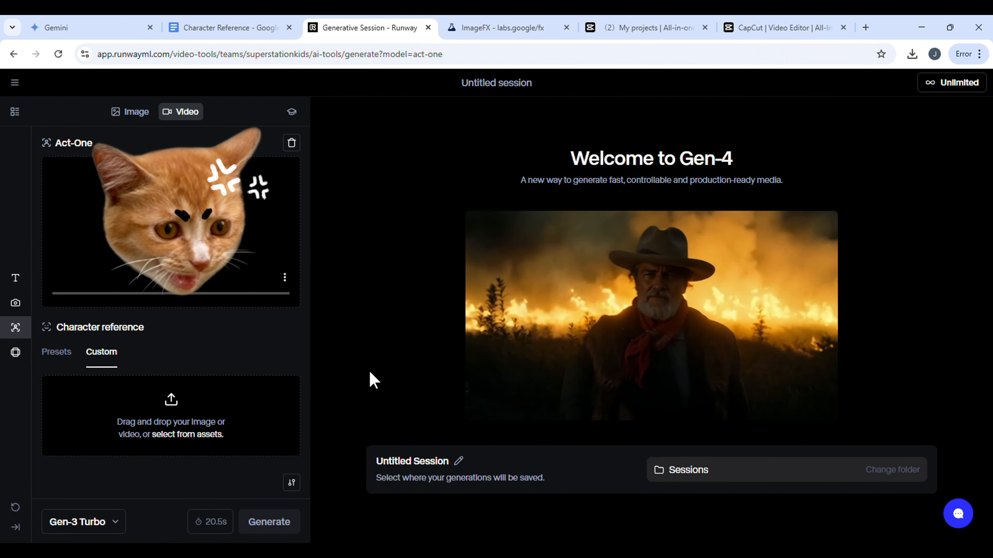
left_click(57, 277)
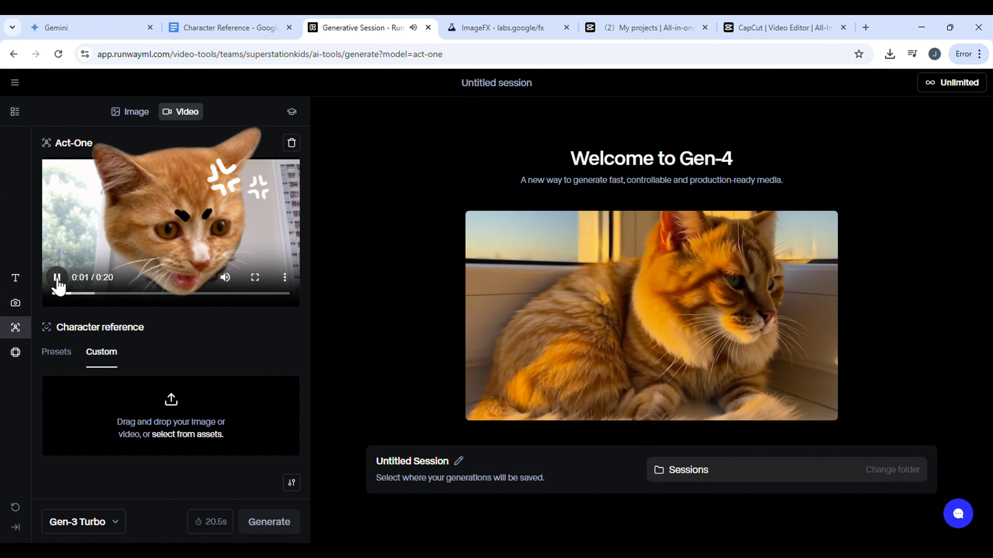
Step: Stop the driving performance playback and add the character intro video from the Downloads folder as Act-One's custom character reference
left_click(57, 279)
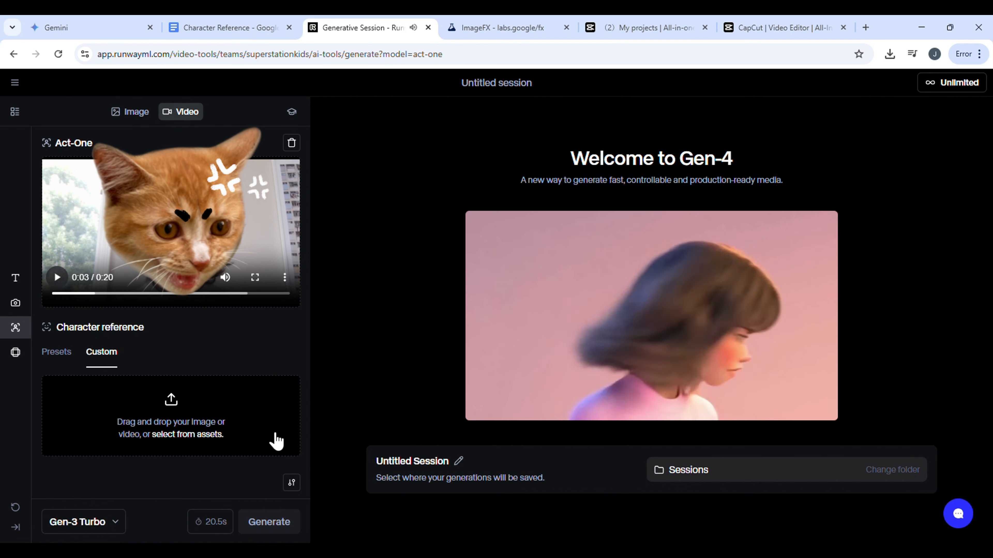
key("alt+Tab")
key("alt+Tab")
key("alt+Tab")
key("alt+Tab")
key("alt+Tab")
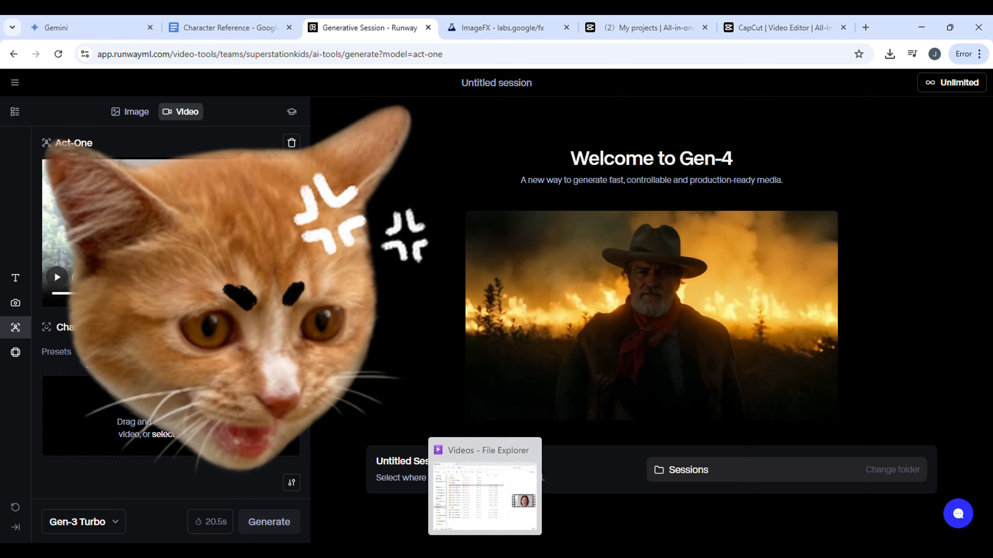
left_click(485, 501)
left_click(440, 178)
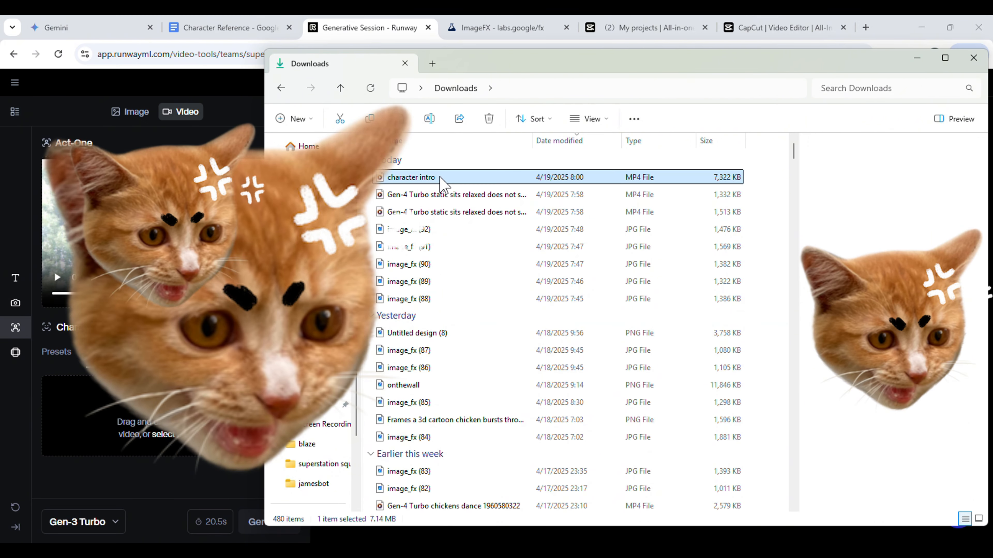
left_click_drag(440, 178, 200, 404)
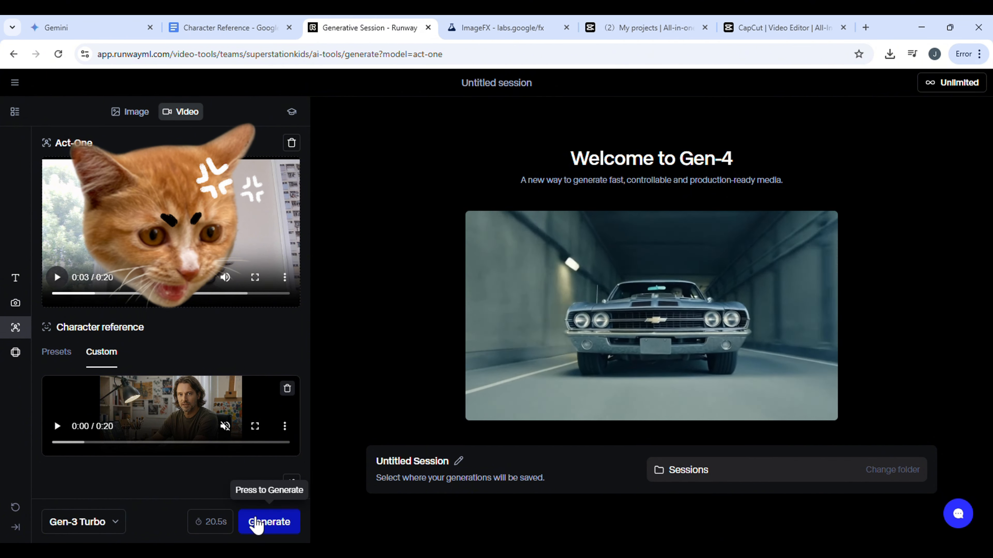
Step: Keep Gen-3 Turbo as the model and generate the Act-One video
left_click(110, 524)
left_click(110, 524)
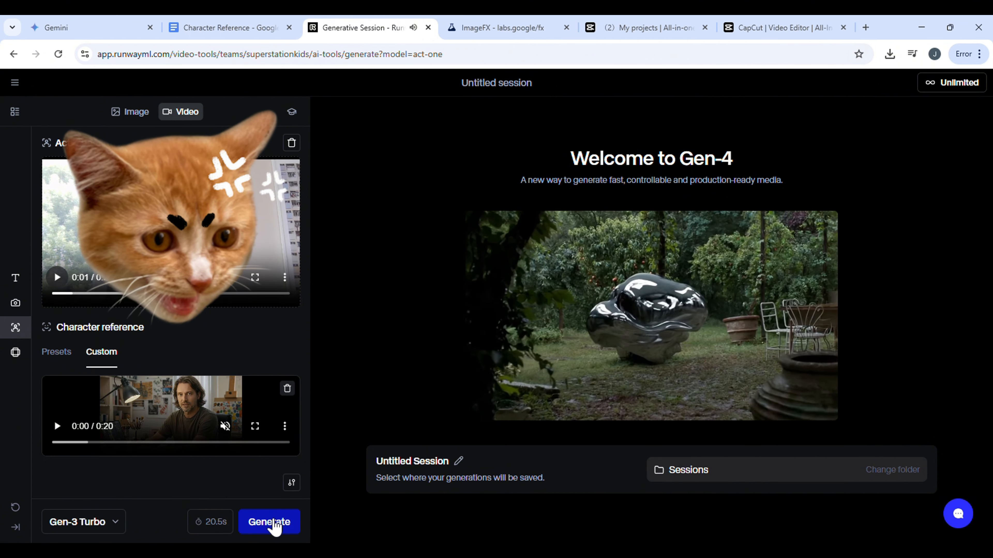
left_click(269, 522)
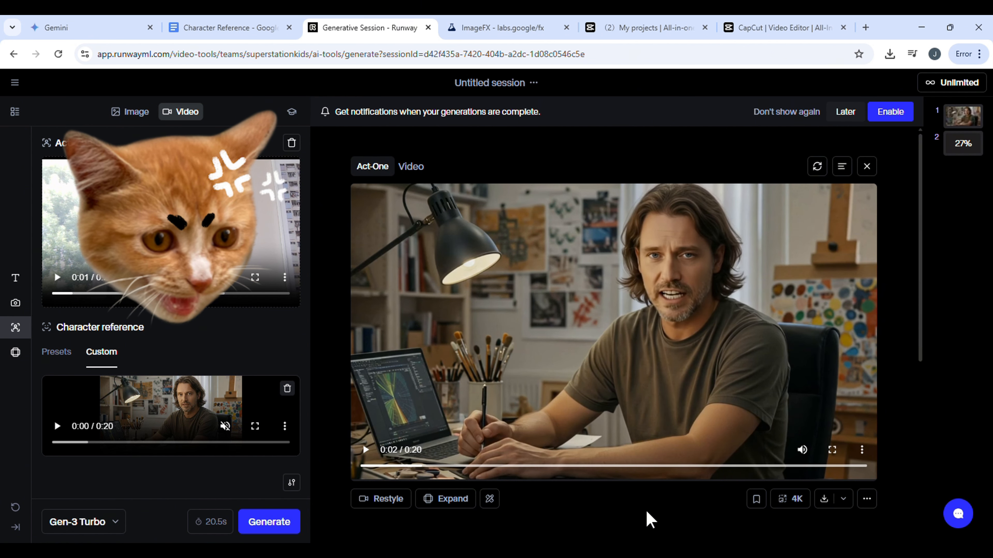
Step: Review the generated Act-One result by playing back its upscaled 4K version
scroll(647, 513, "down", 5)
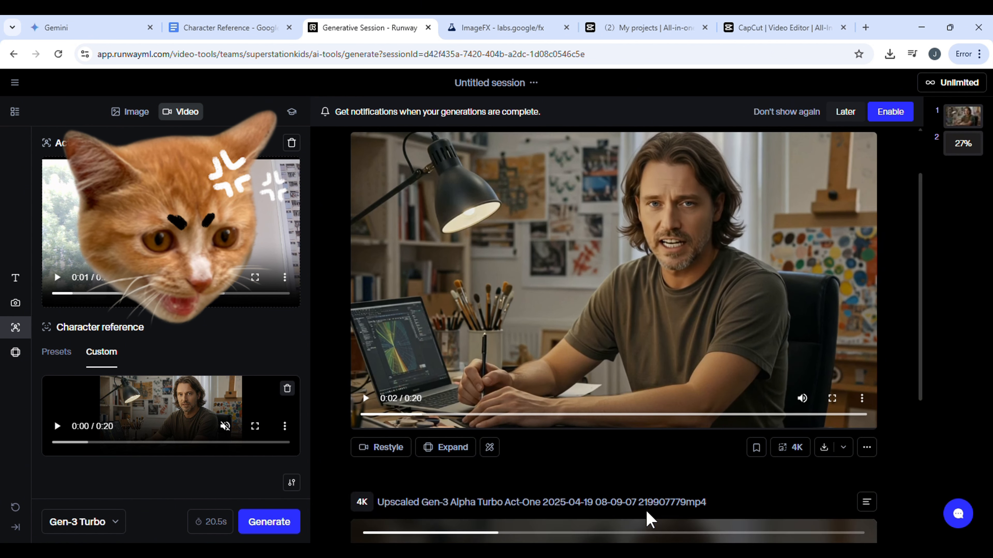
scroll(647, 512, "down", 2)
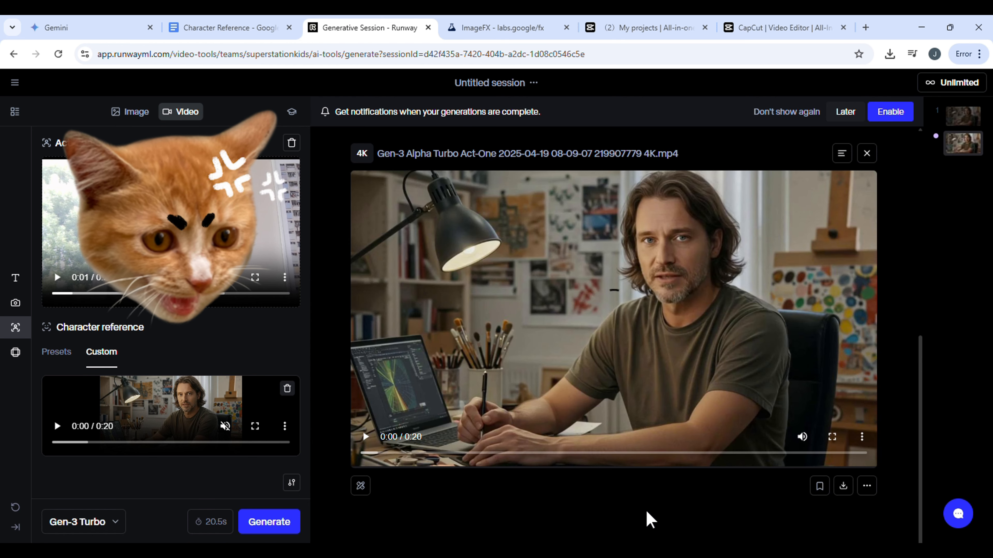
left_click(365, 437)
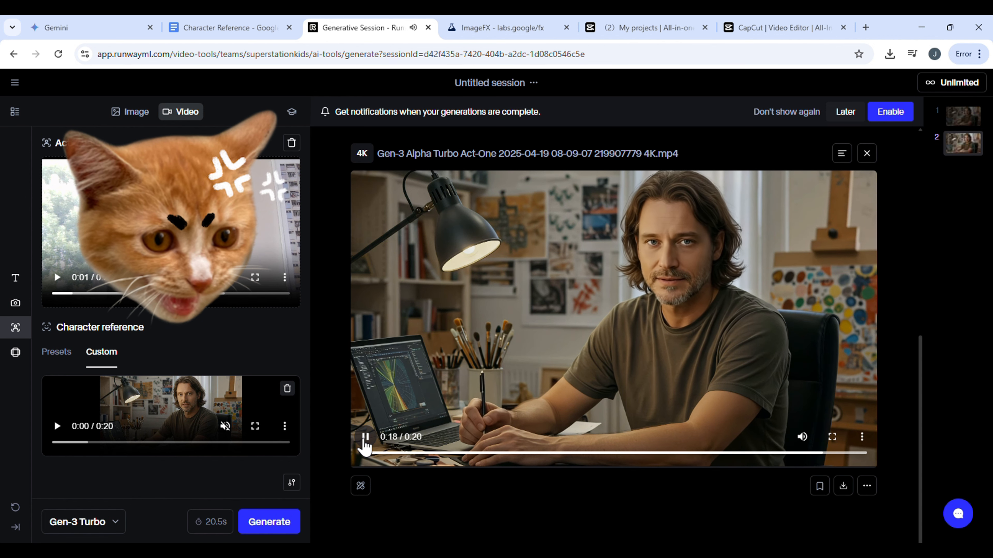
left_click(365, 438)
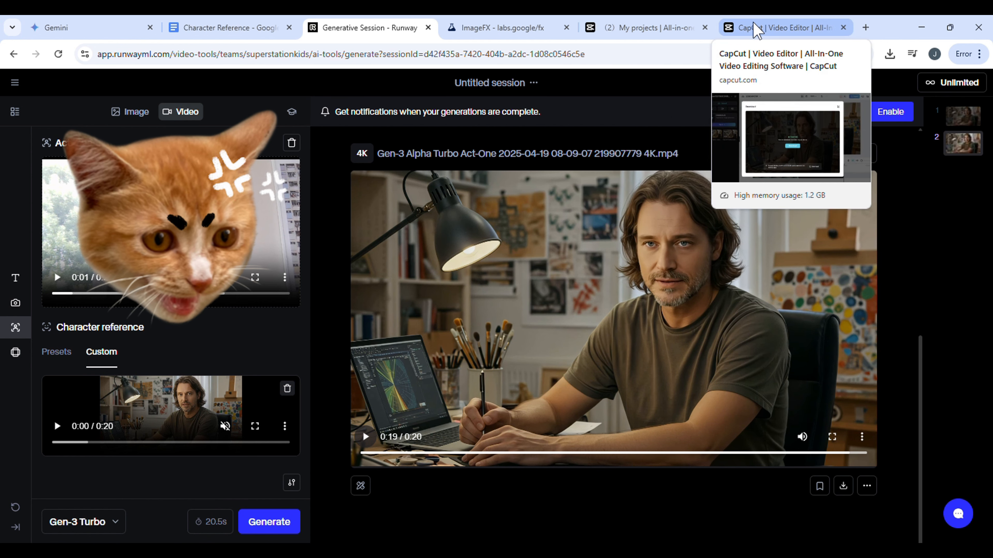
Step: Switch to the CapCut online editor and delete both Gen-4 Turbo clips from the timeline
left_click(755, 30)
left_click(729, 139)
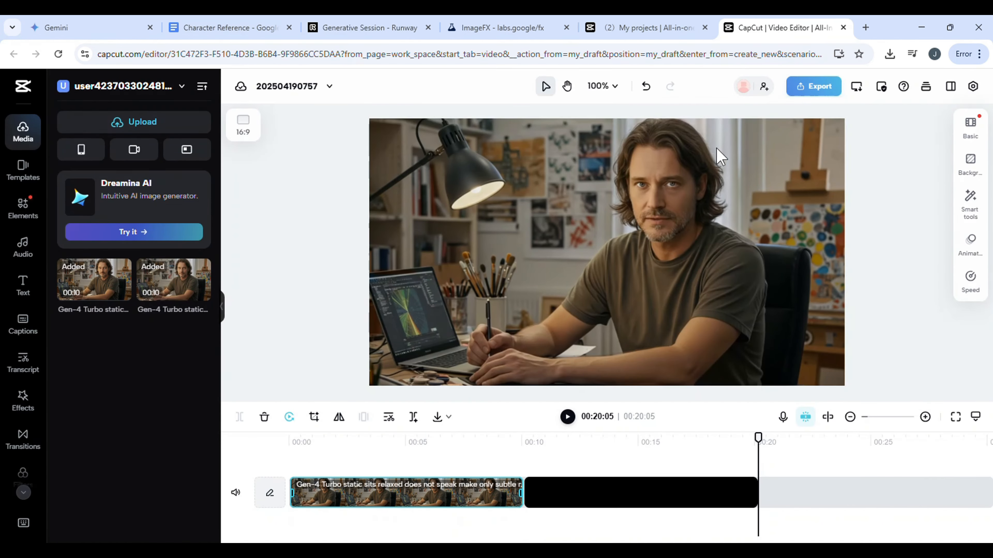
key("Delete")
left_click(384, 503)
key("Delete")
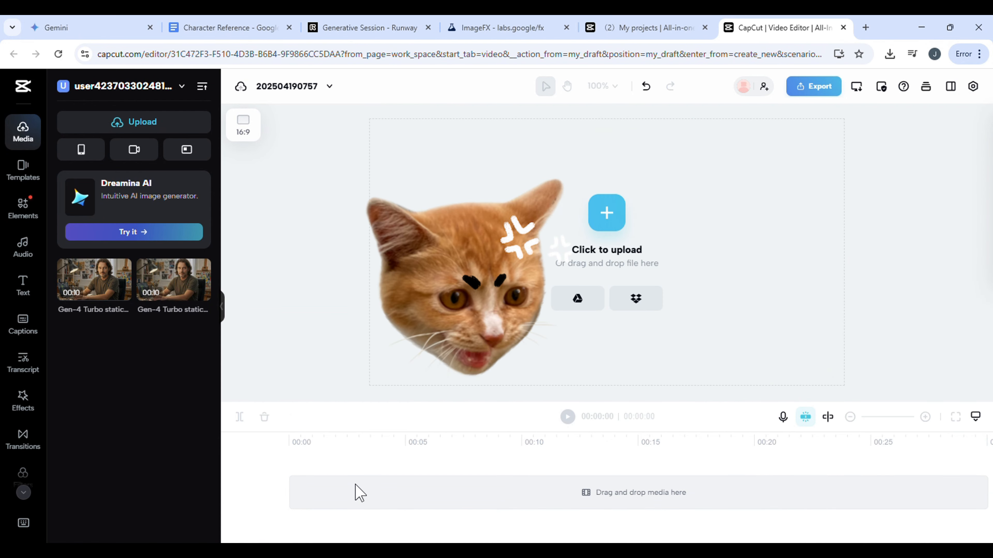
key("alt+Tab")
left_click_drag(424, 219, 133, 377)
key("alt+Tab")
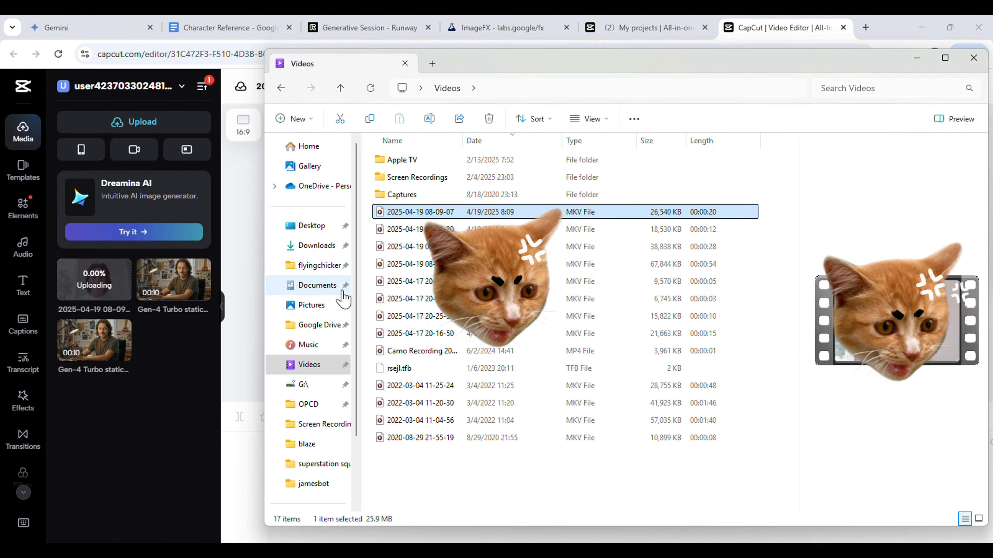
Step: Return to Runway, download the 4K Gen-3 Alpha Turbo Act-One clip and show the file in its folder
left_click(314, 246)
key("alt+Tab")
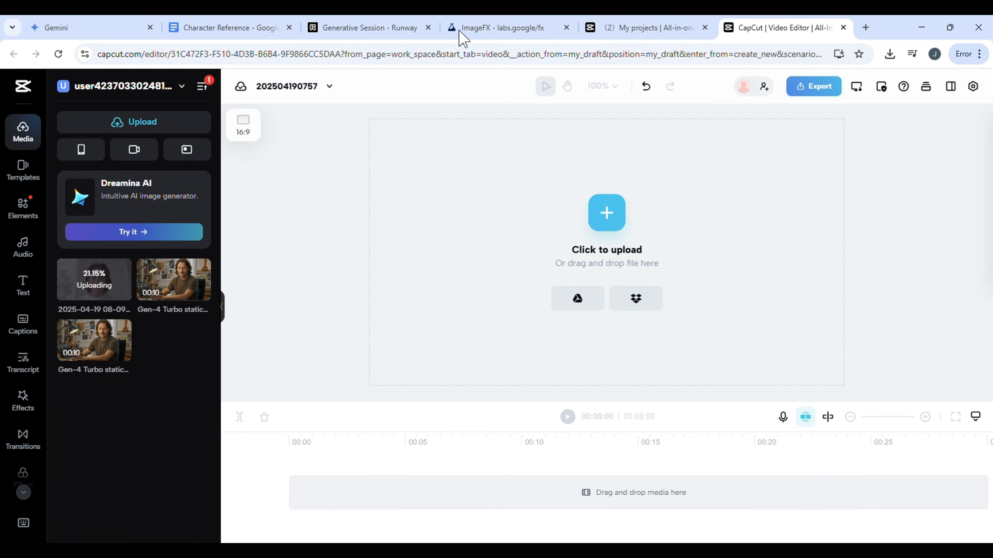
left_click(381, 29)
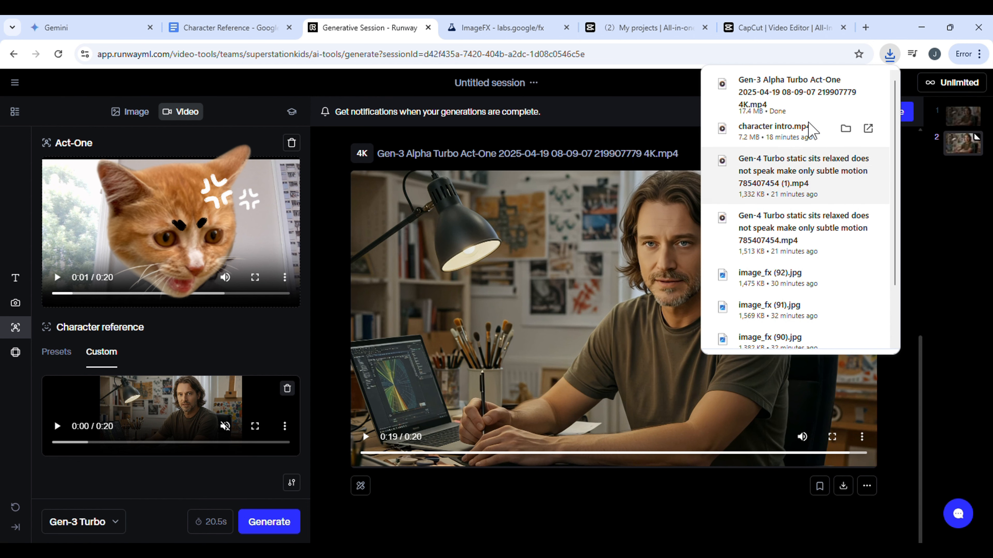
left_click_drag(849, 87, 726, 247)
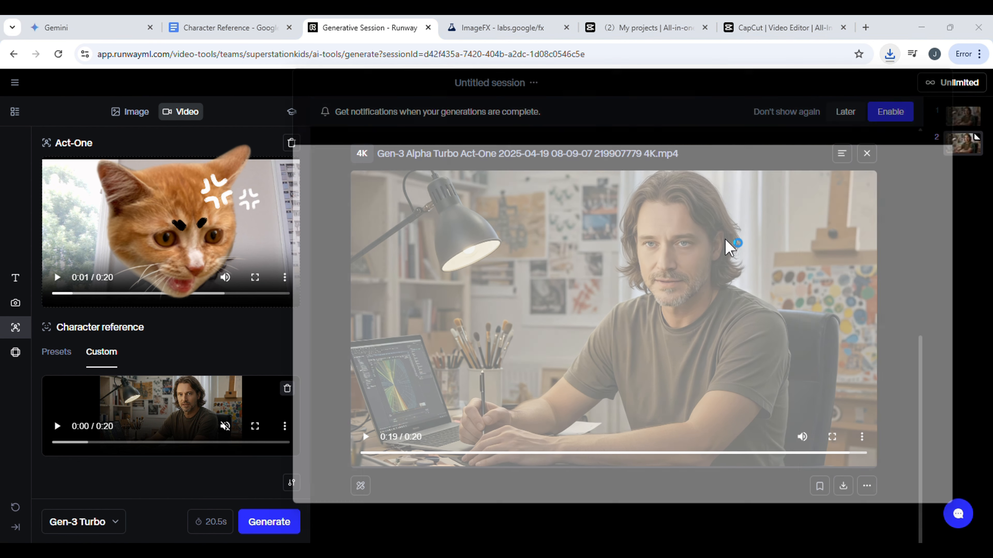
key("alt+Tab")
key("alt+Tab")
key("alt+Tab")
key("alt+Tab")
key("alt+Tab")
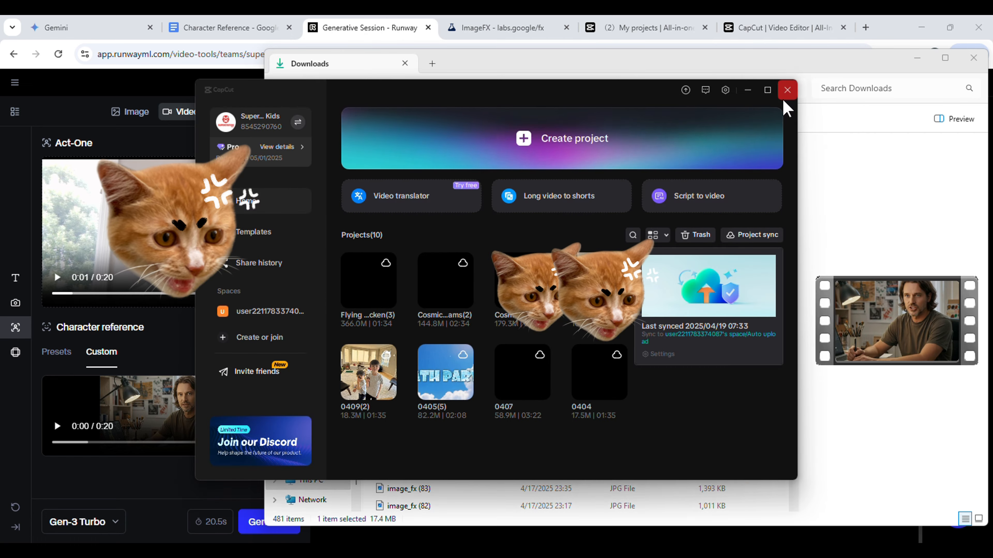
left_click(786, 94)
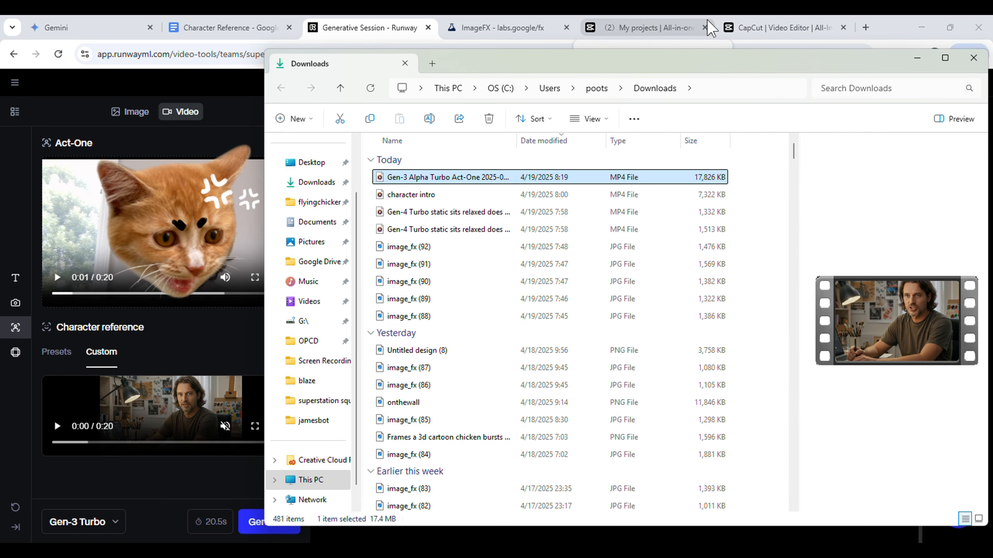
Step: Upload the downloaded Gen-3 Alpha Turbo Act-One clip to the media of the online CapCut project
left_click(710, 29)
left_click(778, 27)
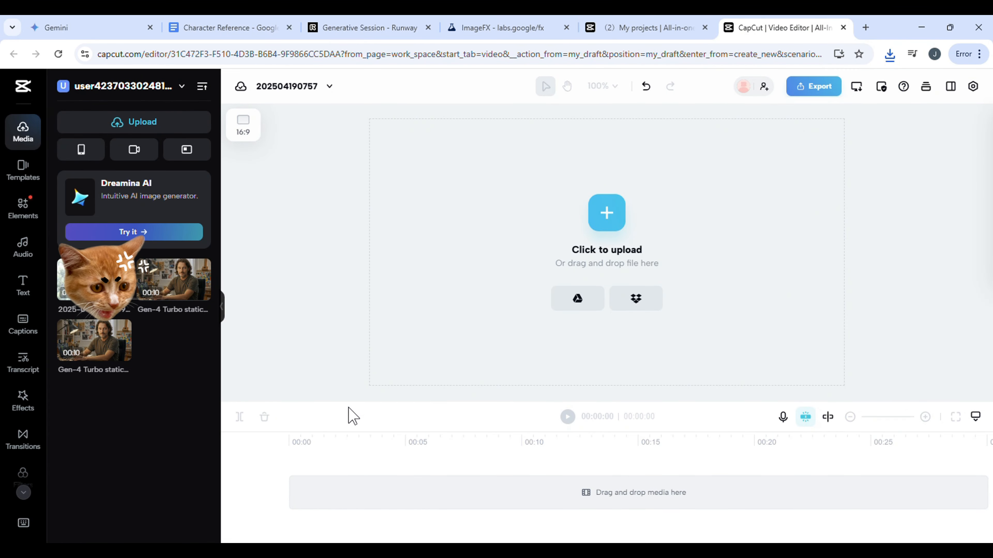
key("alt+Tab")
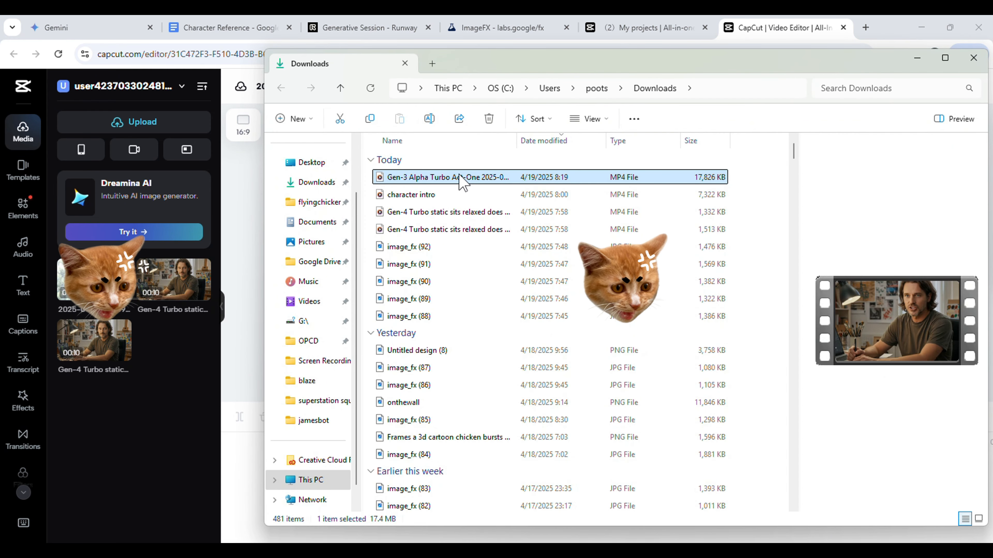
left_click_drag(461, 179, 168, 429)
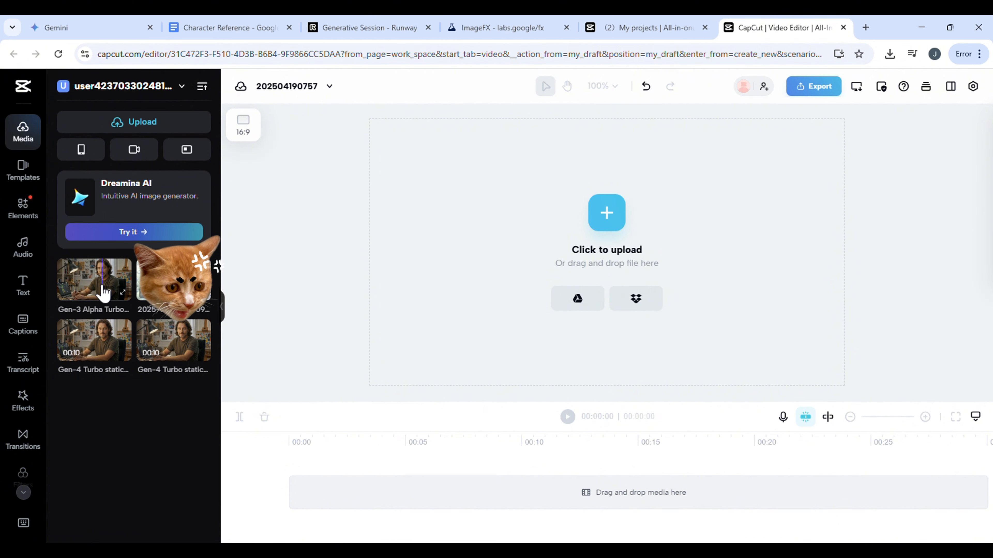
Step: Stack the Act-One clip above the webcam recording on the timeline, with both starting at 00:00, and mute the top track
left_click_drag(104, 293, 319, 504)
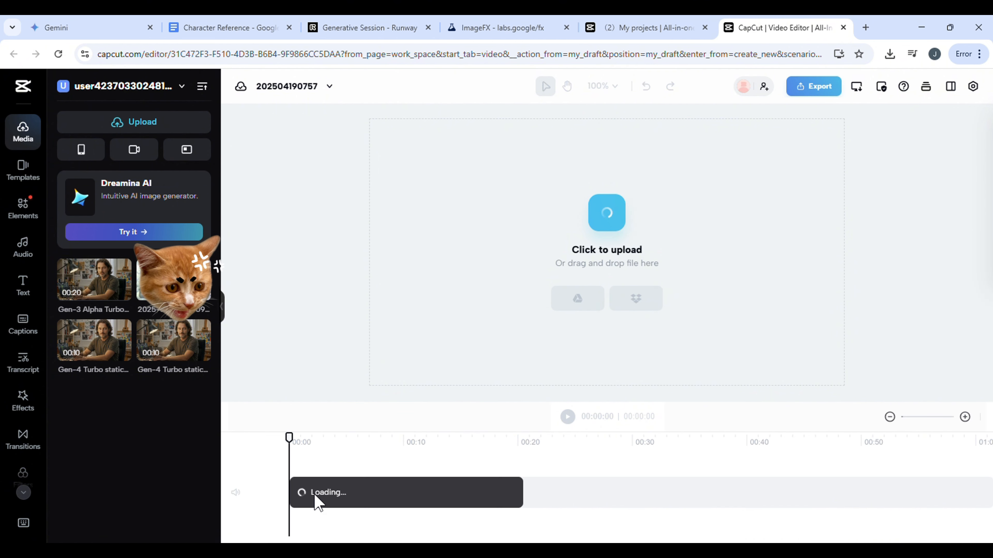
left_click_drag(175, 285, 311, 530)
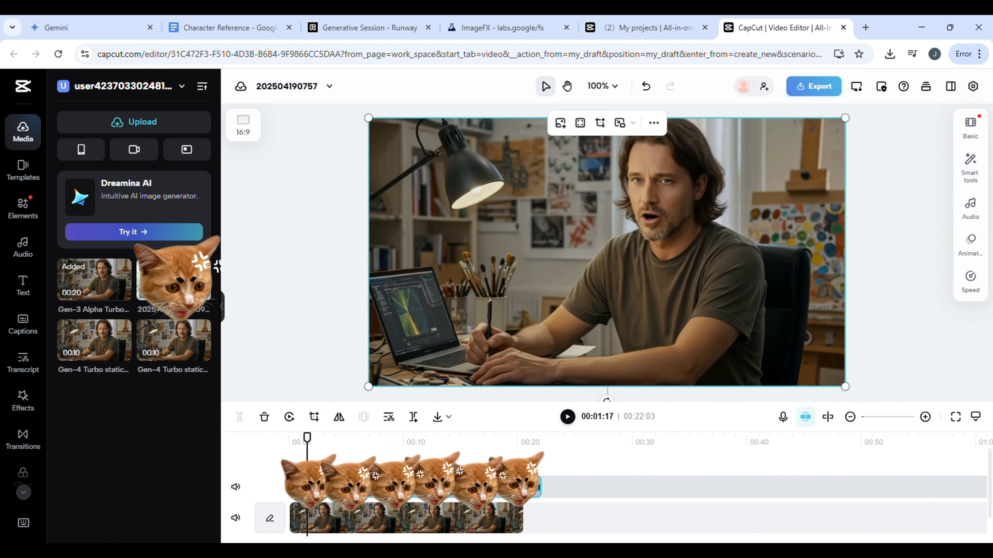
left_click_drag(406, 514, 407, 461)
left_click_drag(406, 516, 371, 523)
scroll(296, 471, "down", 1)
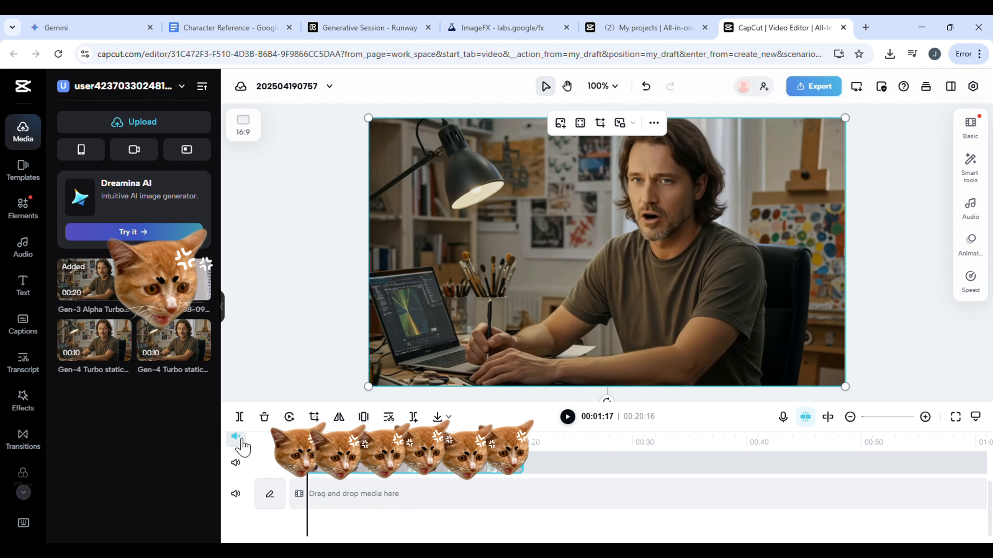
Step: Return the playhead to the start of the timeline and play the edit in full screen
left_click(474, 520)
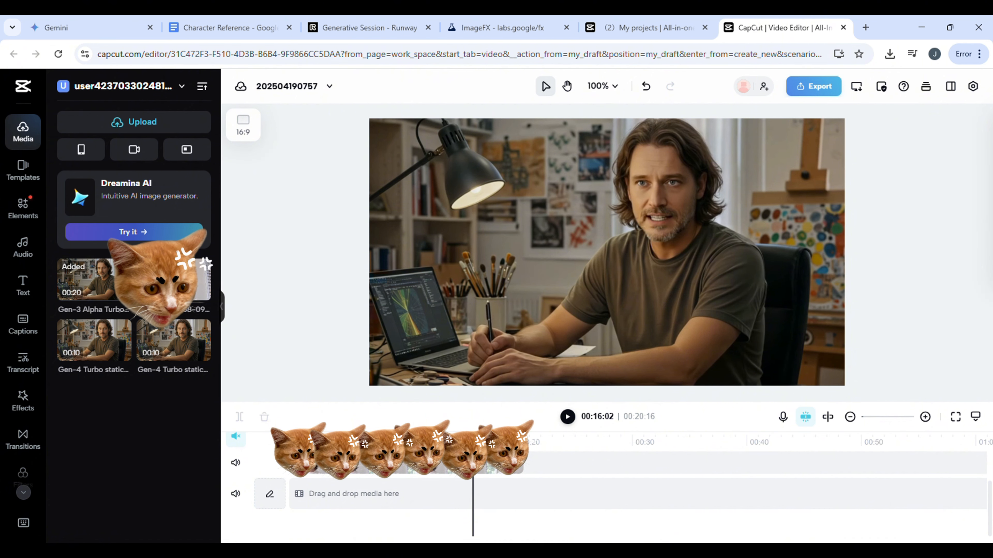
left_click_drag(473, 443, 289, 443)
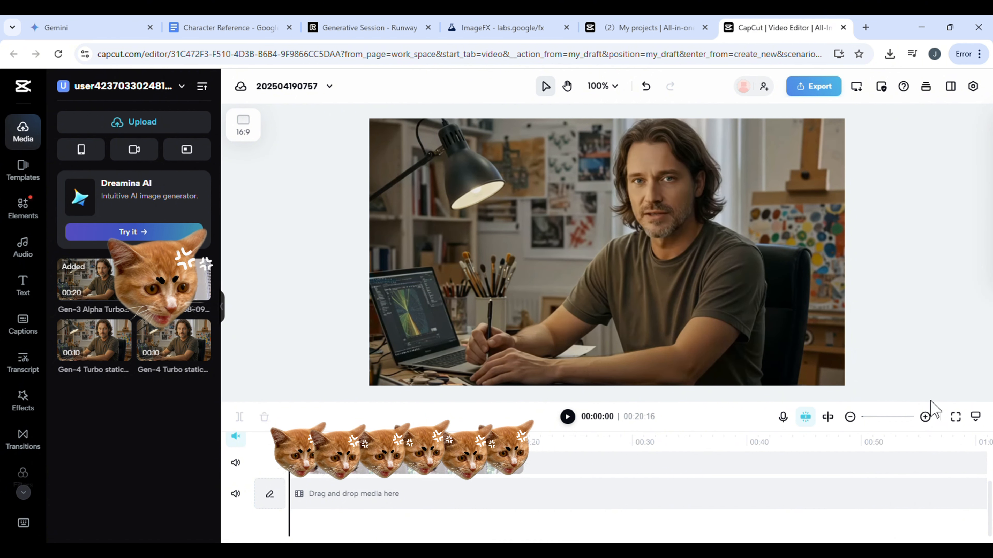
left_click(955, 417)
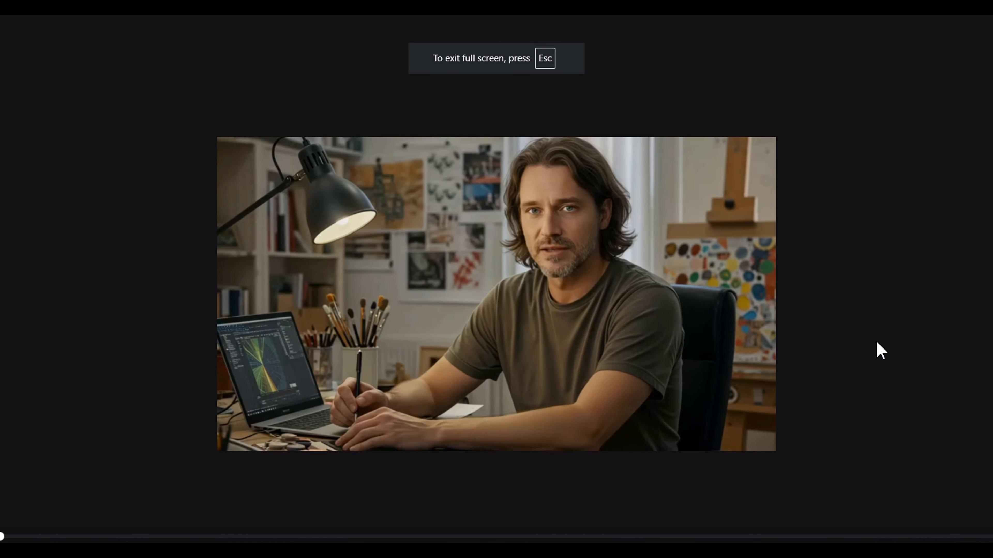
key("space")
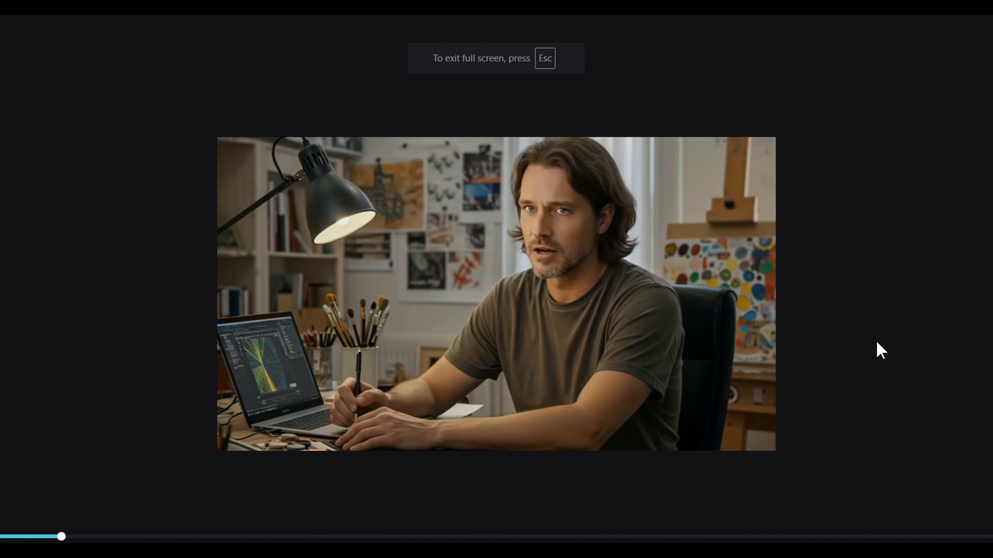